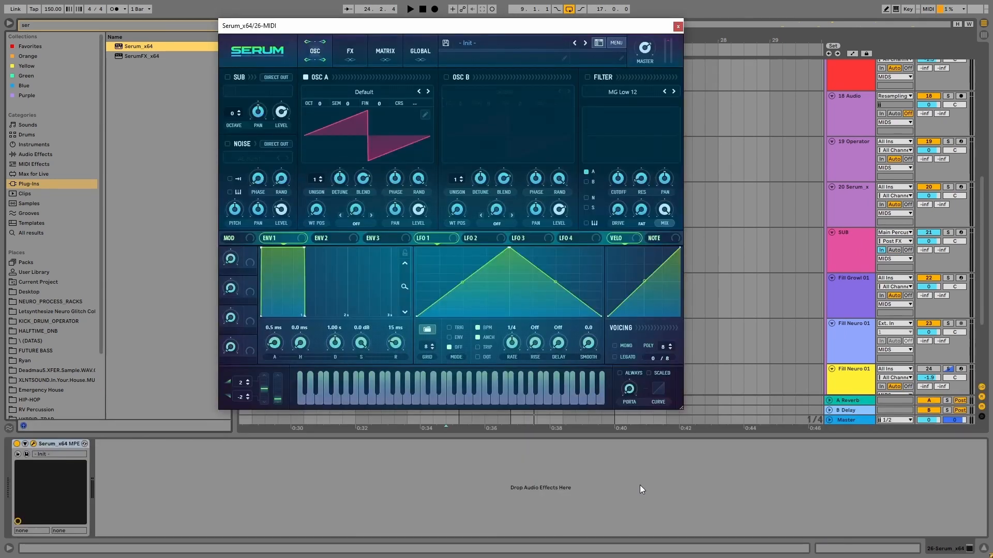
Hide the browser and reposition the Serum window over the arrangement, bringing the Serum track into view
drag(457, 33, 606, 138)
click(9, 24)
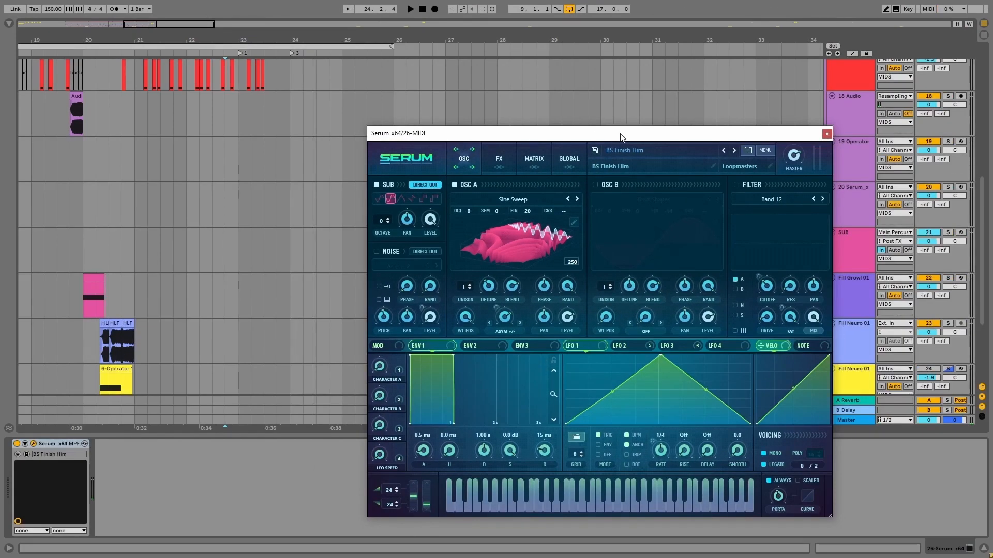
drag(622, 137, 592, 133)
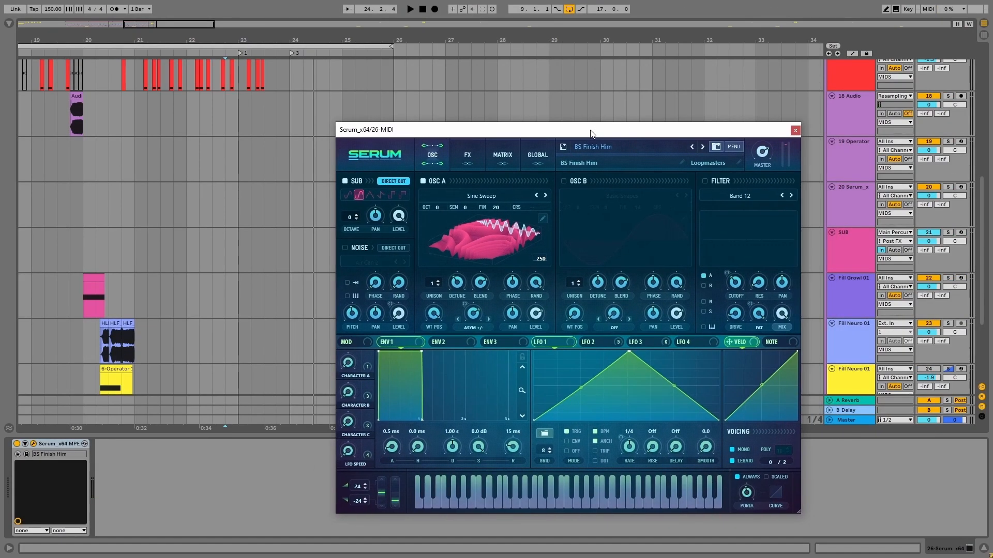
scroll(937, 261, down, 5)
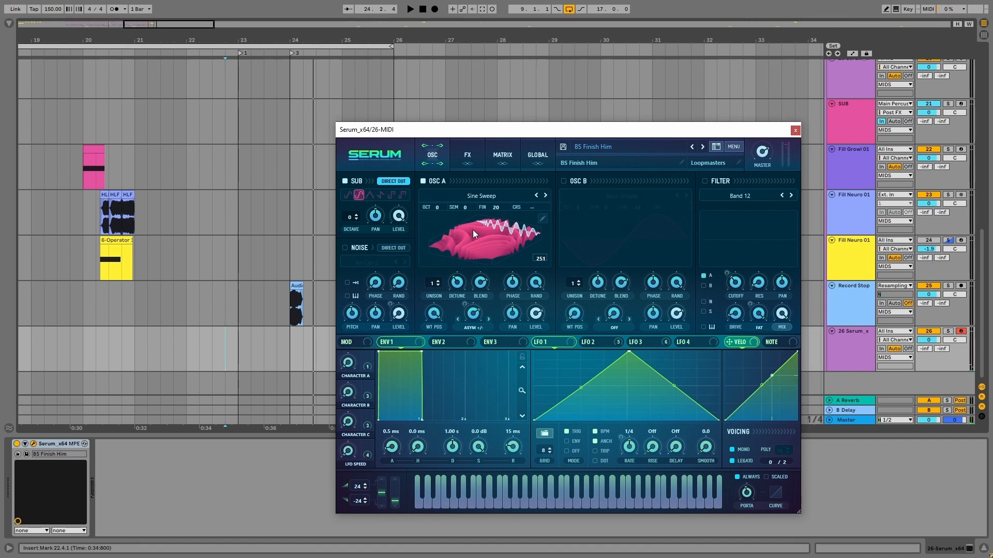
Show oscillator A's wavetable as a 2D waveform and compare its warp mode set to Off and Asym +/-
click(488, 233)
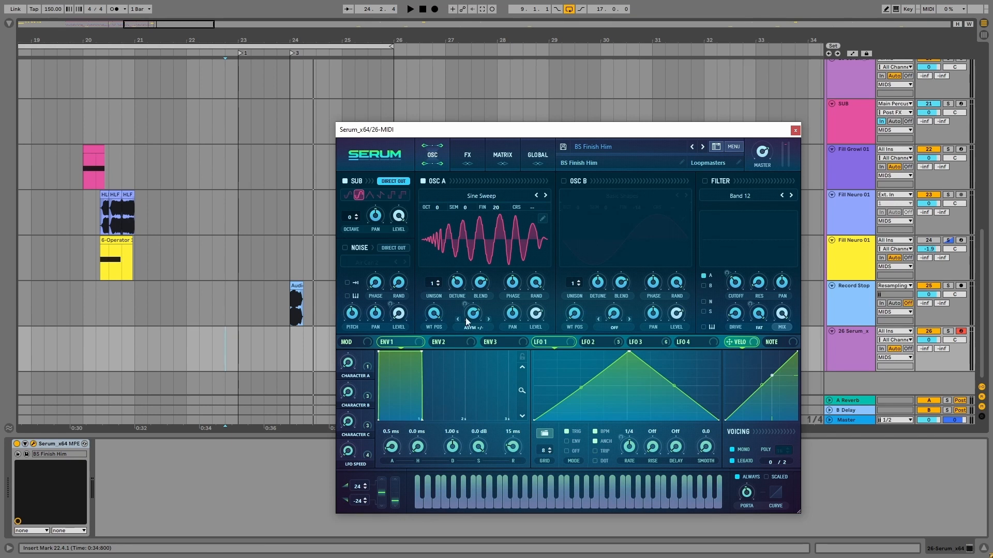
click(473, 328)
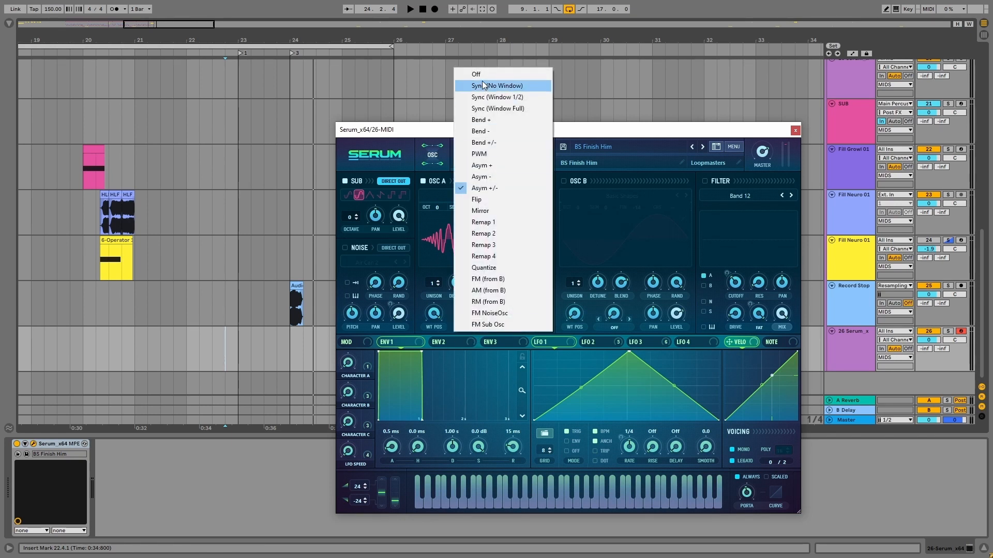
click(468, 73)
click(473, 328)
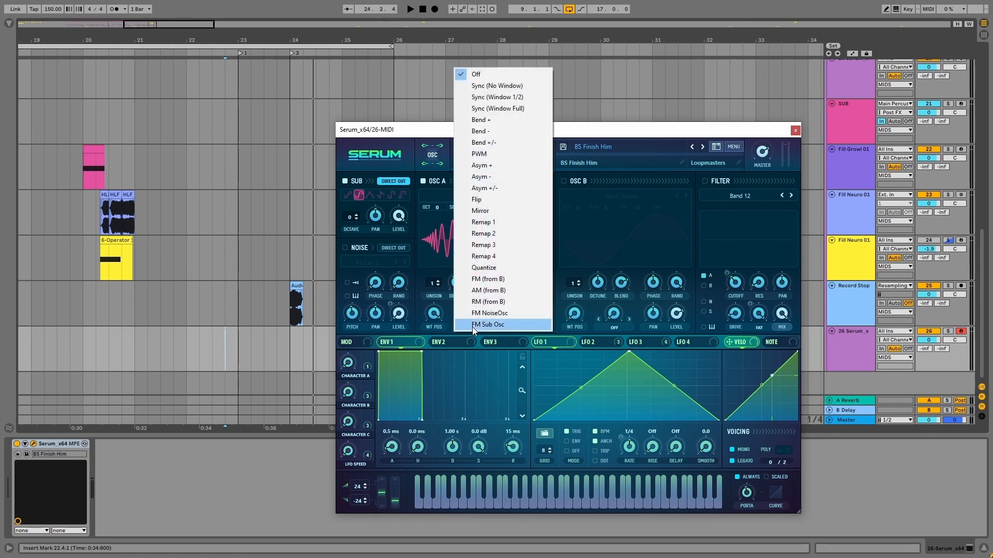
Audition the patch with Serum's Filter and Distortion effects switched off and on, and check the oscillator settings
click(464, 151)
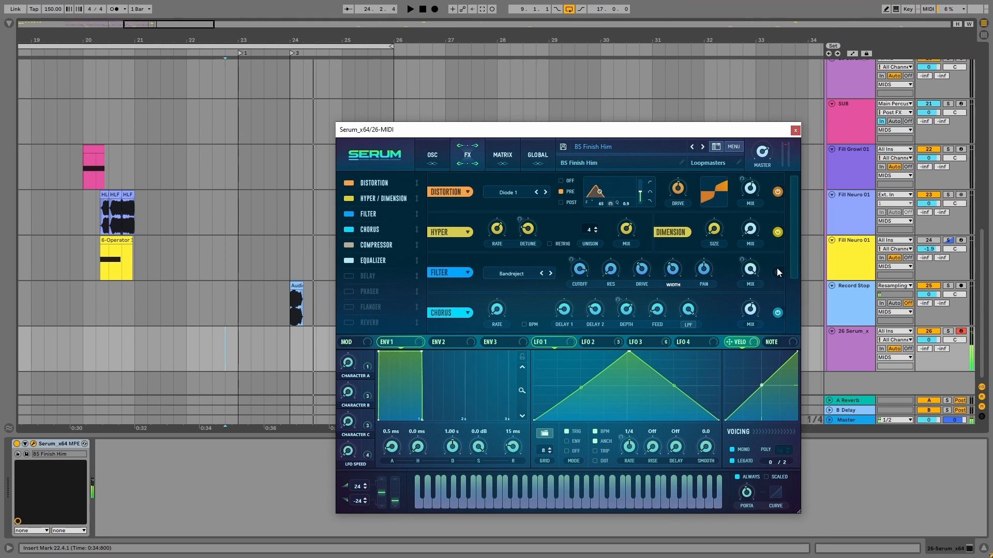
click(777, 269)
click(777, 192)
click(777, 192)
click(432, 154)
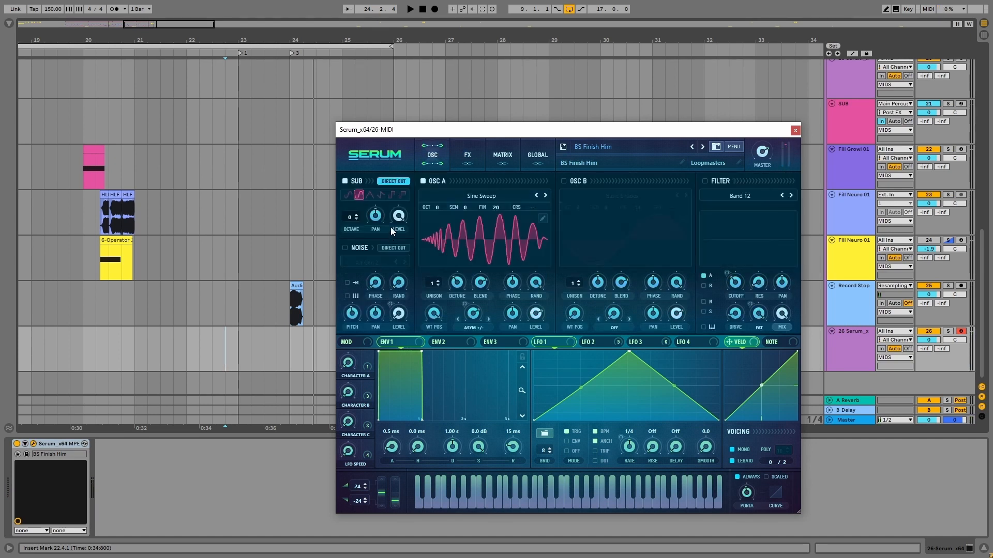
Examine the rest of the effects chain, compare the sound with Chorus off and on, and revisit the oscillators
click(469, 149)
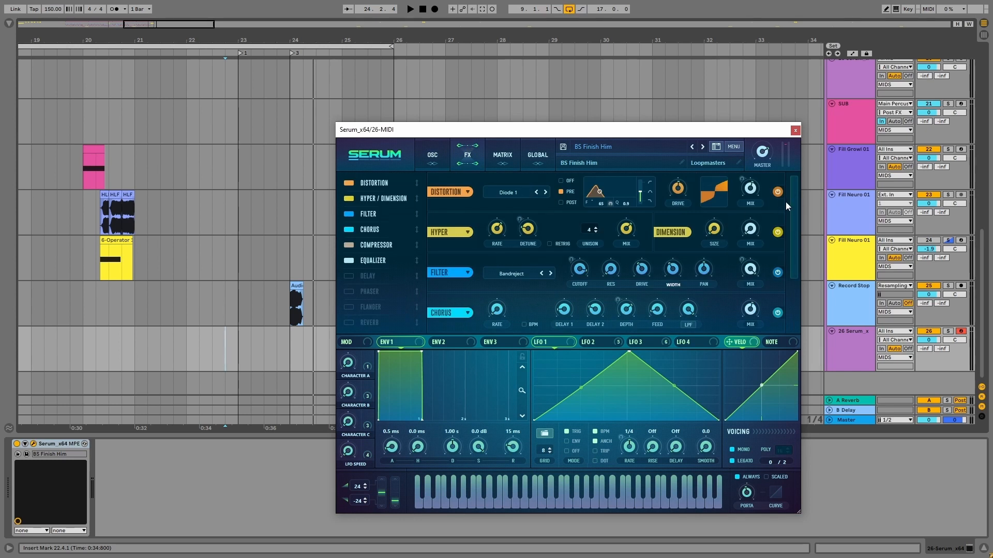
scroll(796, 212, down, 2)
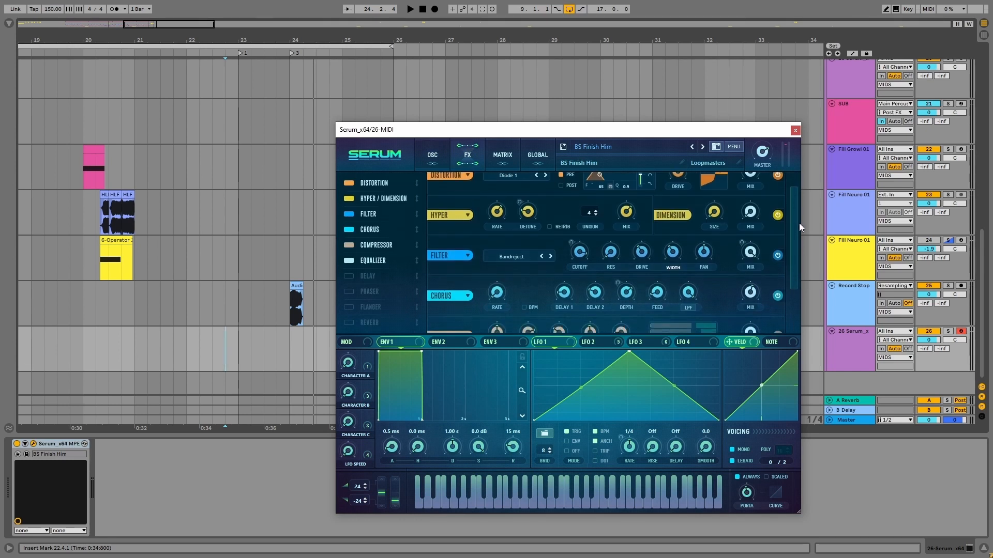
scroll(619, 229, down, 2)
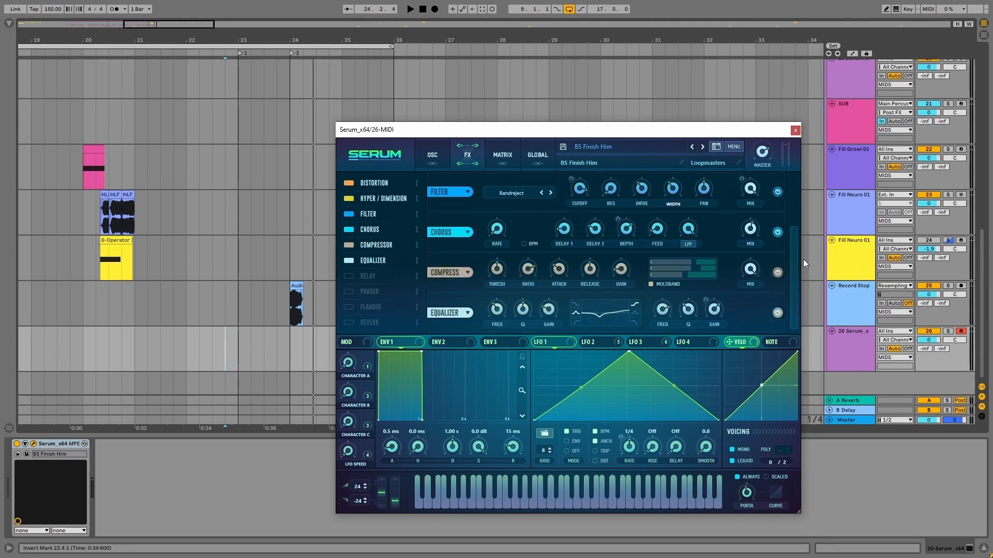
click(779, 232)
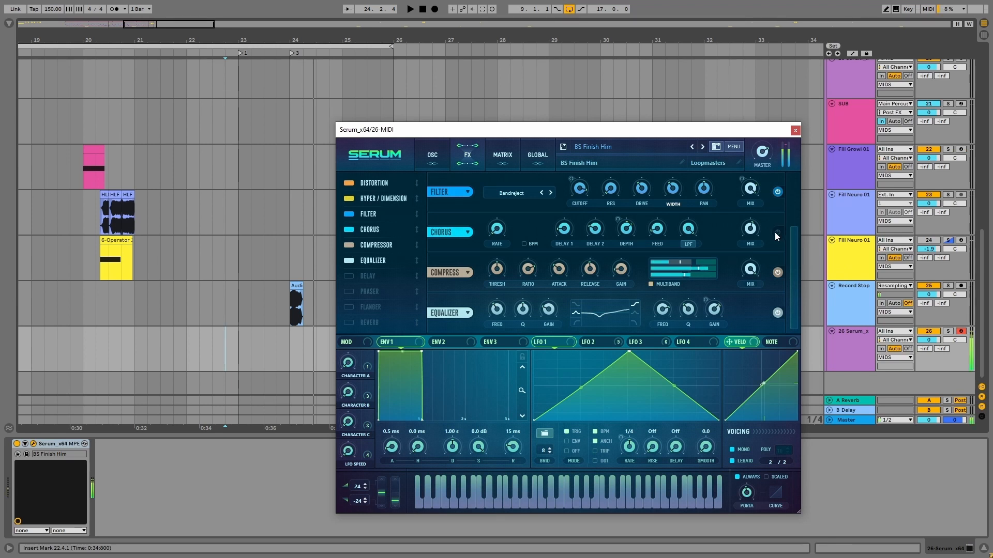
click(777, 233)
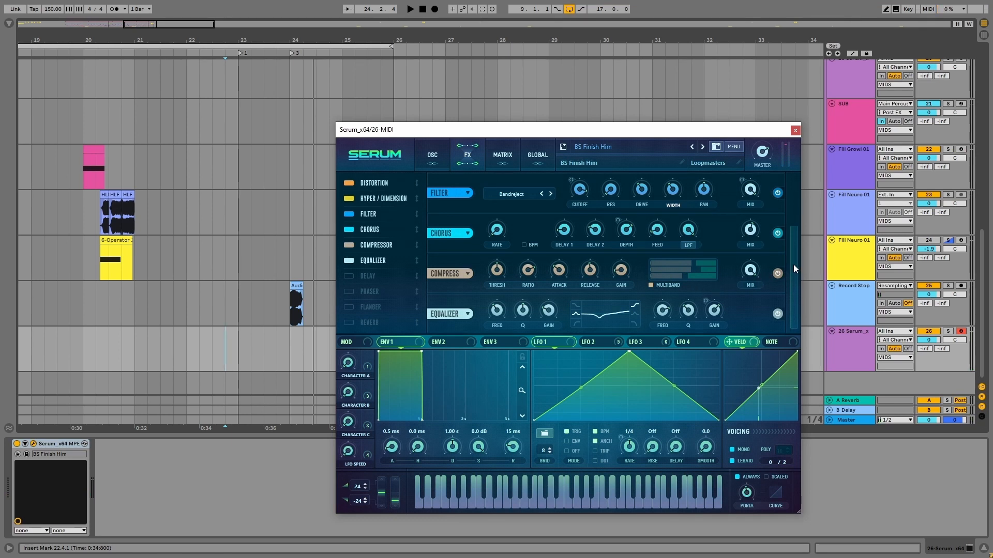
drag(794, 264, 788, 172)
click(433, 156)
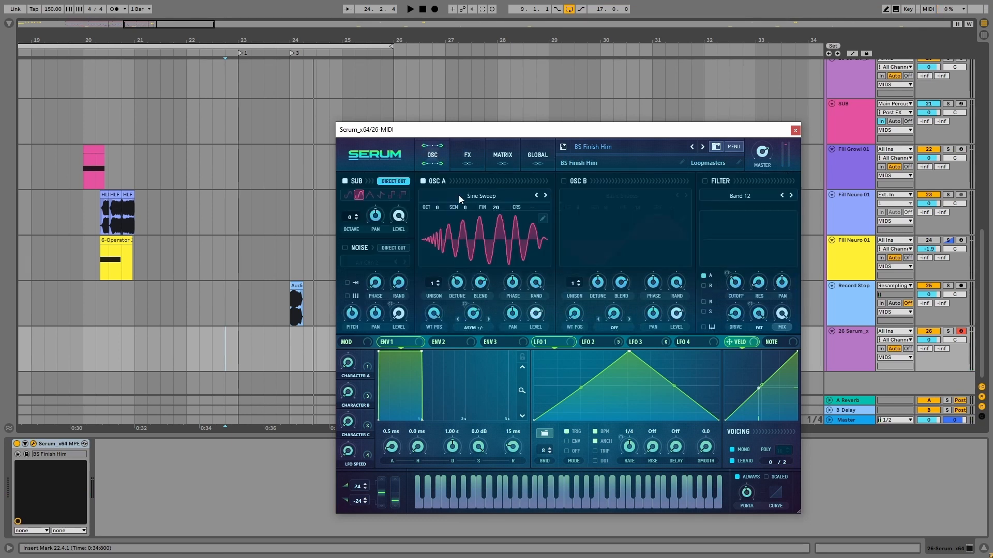
click(467, 156)
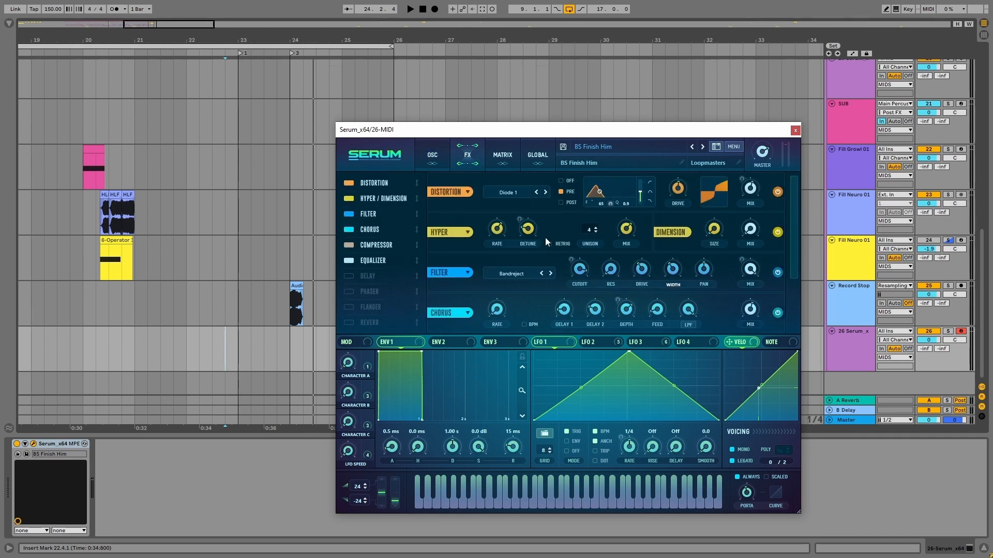
Close the Serum window and group the Serum device into an Instrument Rack
click(796, 130)
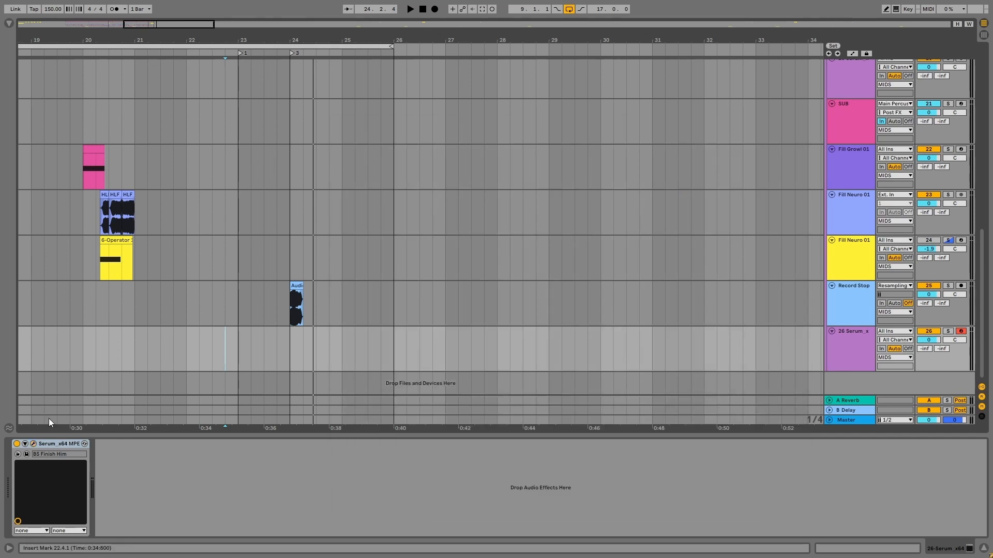
click(55, 446)
key(ctrl+g)
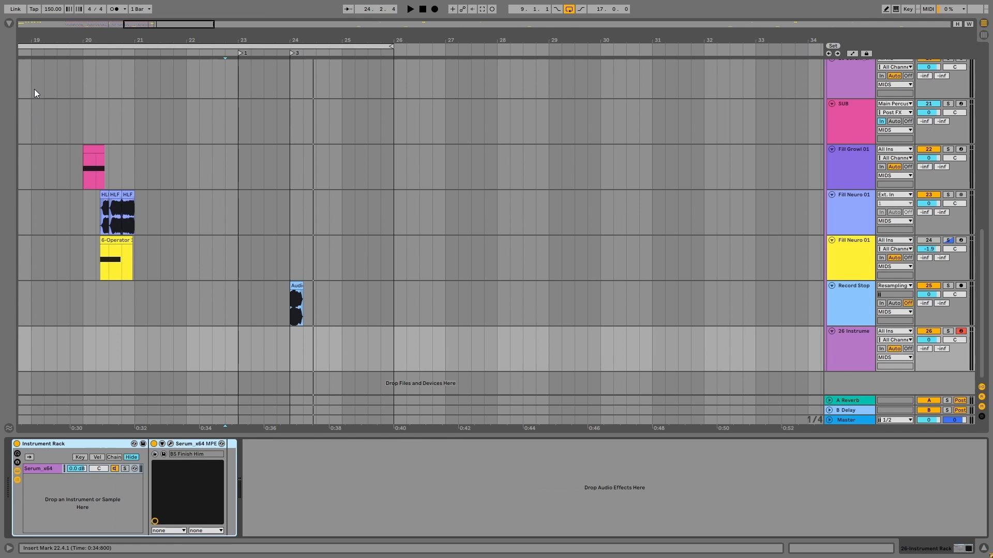
Show the browser and add an External Instrument as a new chain in the Instrument Rack
click(9, 23)
click(225, 26)
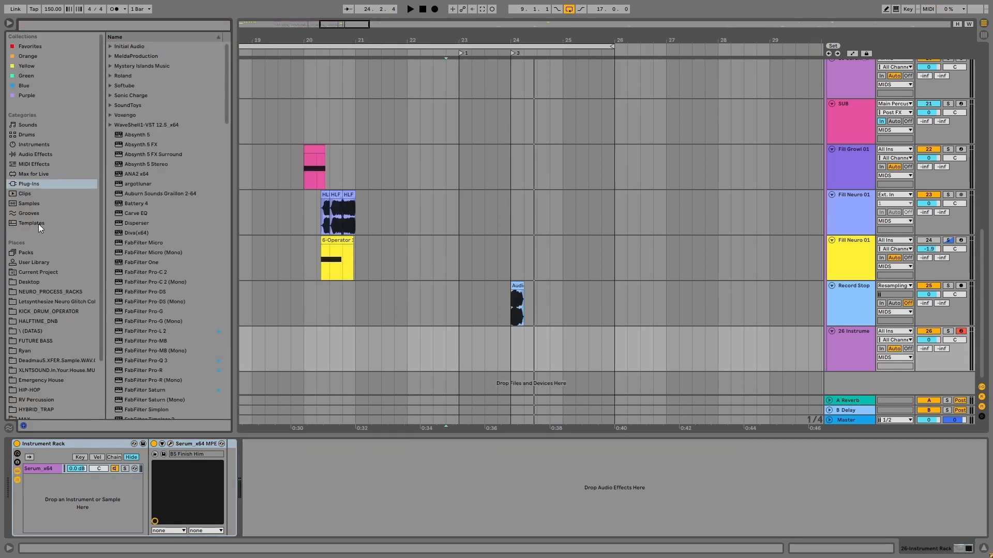
click(29, 145)
drag(150, 95, 60, 502)
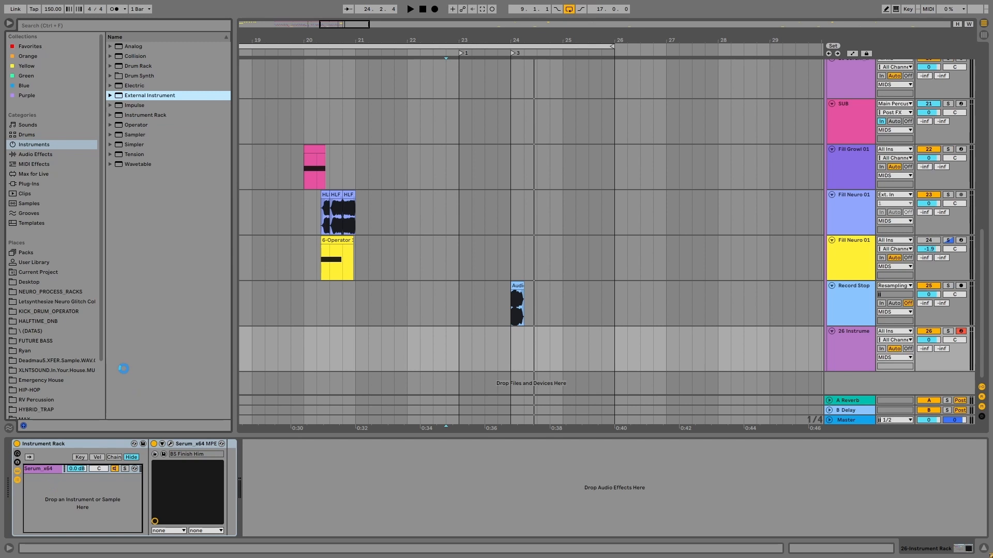
Search the plug-ins for "ser" and insert SerumFX_x64 after the External Instrument, moving its window clear of the device chain
click(22, 180)
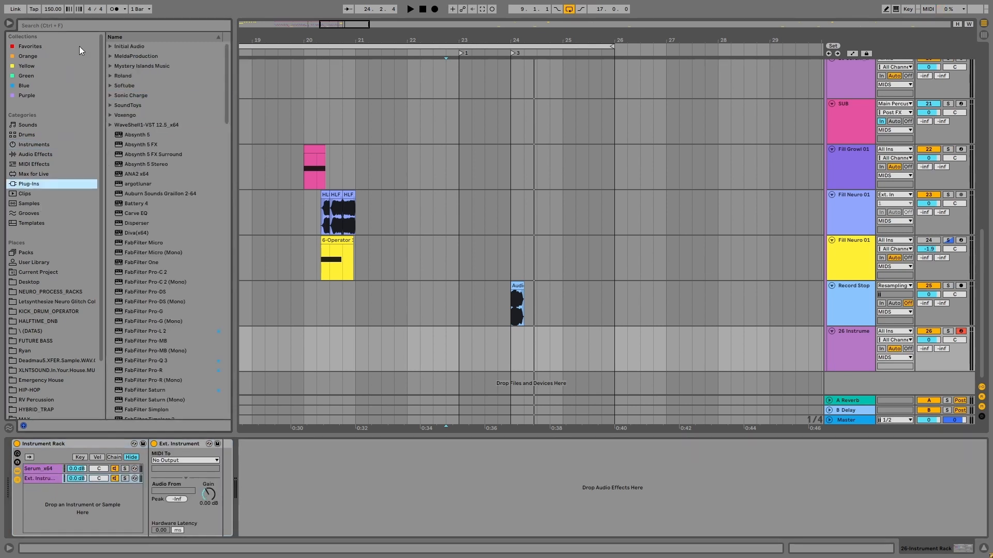
click(86, 24)
text(ser)
click(127, 55)
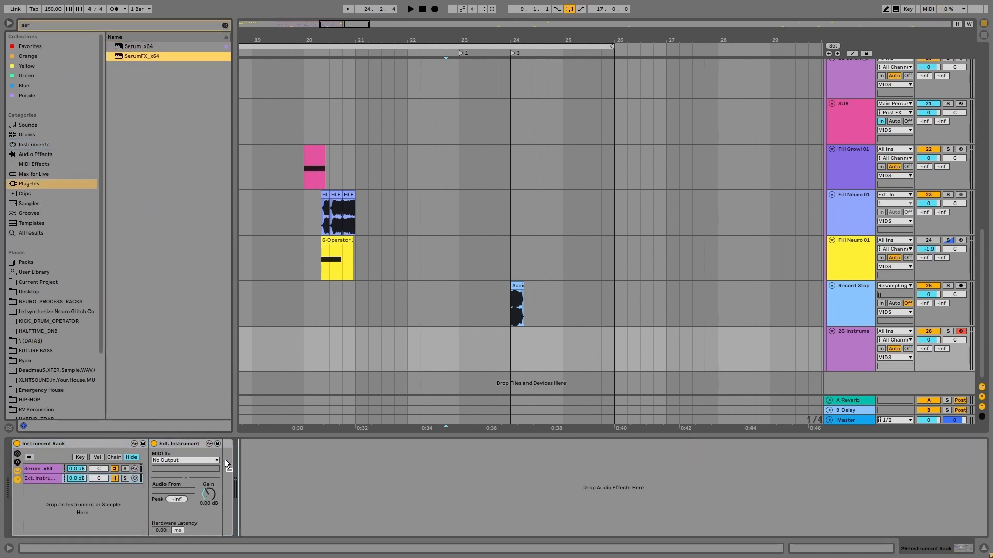
drag(226, 464, 227, 466)
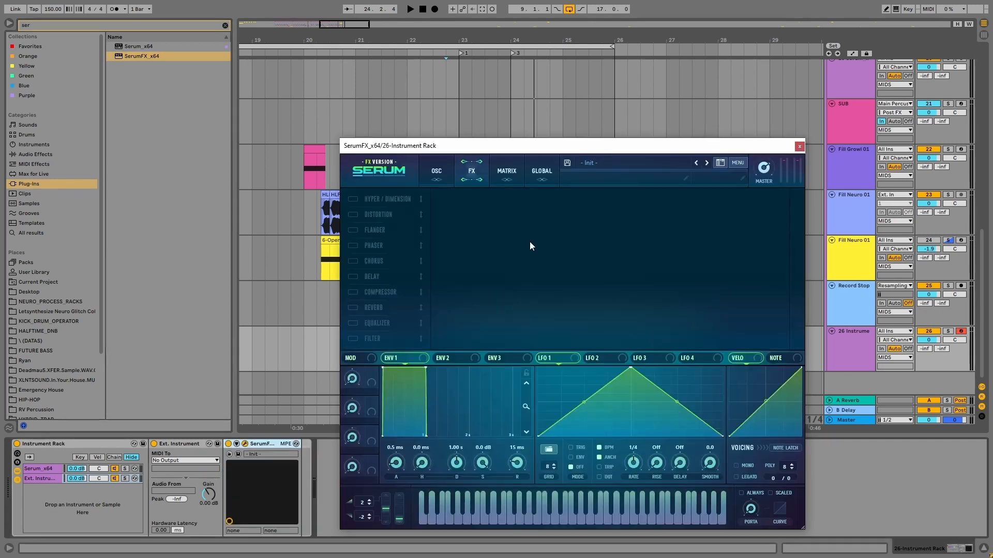
drag(572, 151, 595, 56)
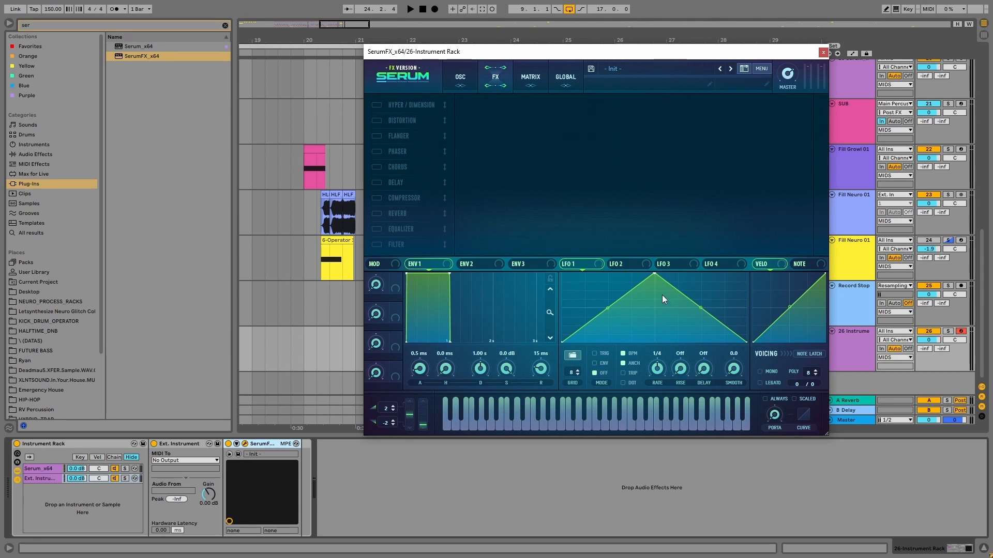
Set the External Instrument's MIDI destination to 26-Instrument Rack so that it feeds SerumFX
click(49, 478)
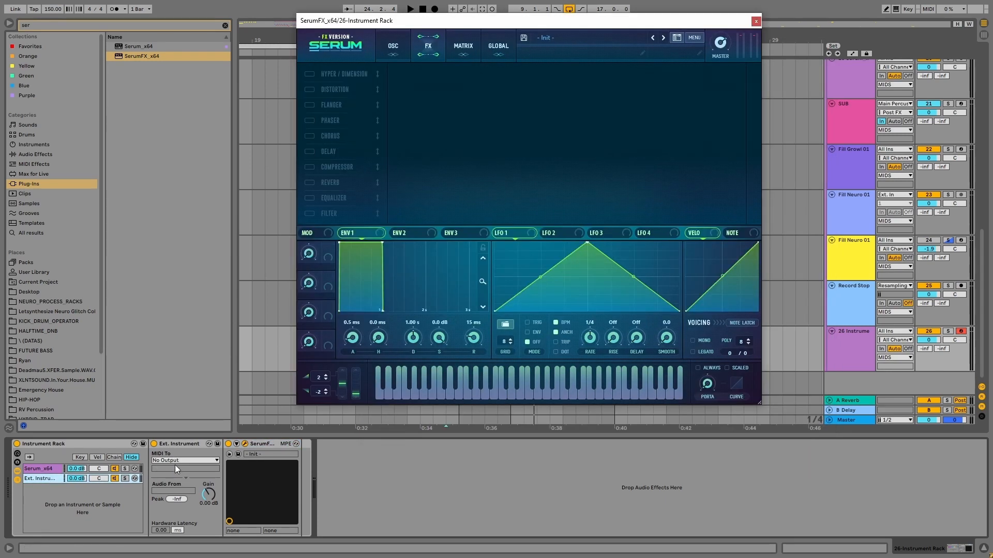
click(839, 342)
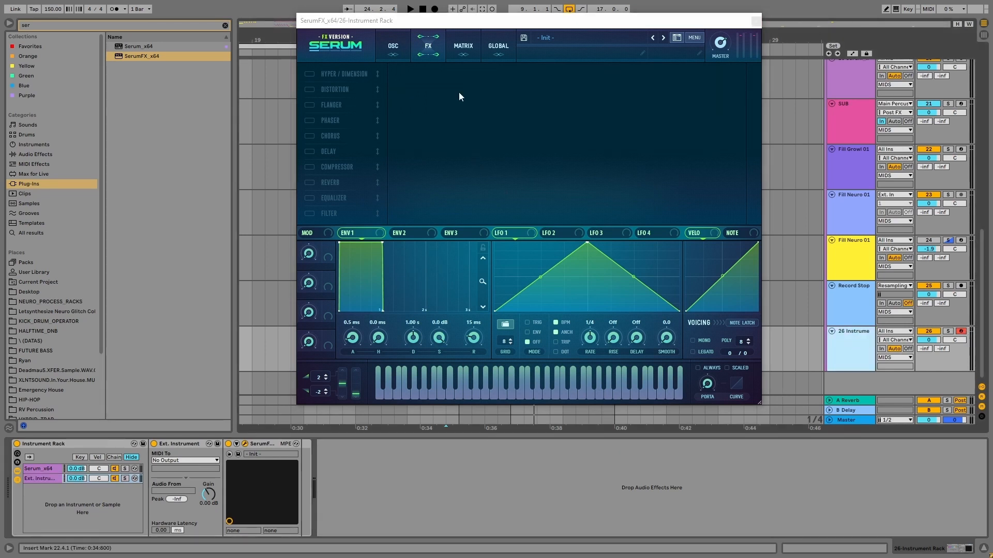
drag(513, 22, 532, 40)
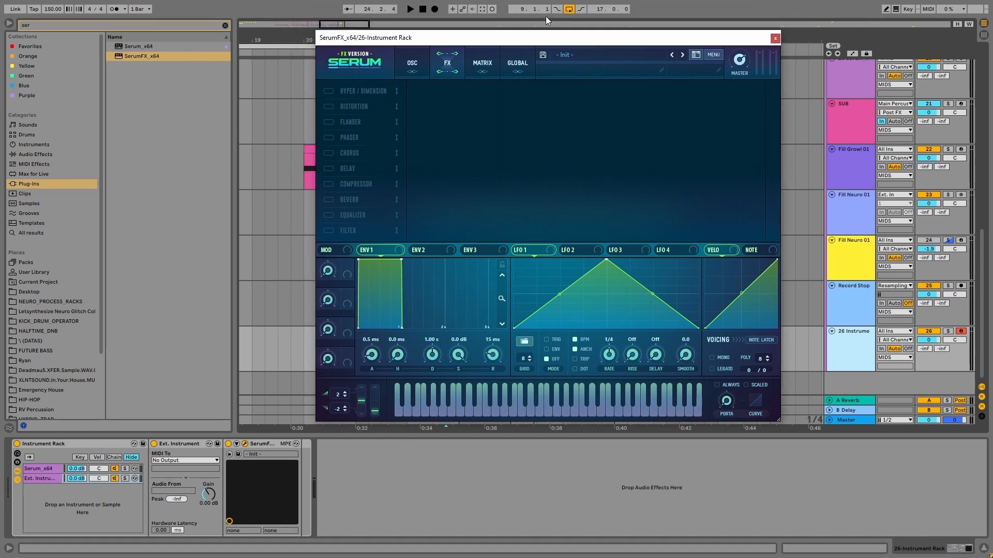
click(182, 445)
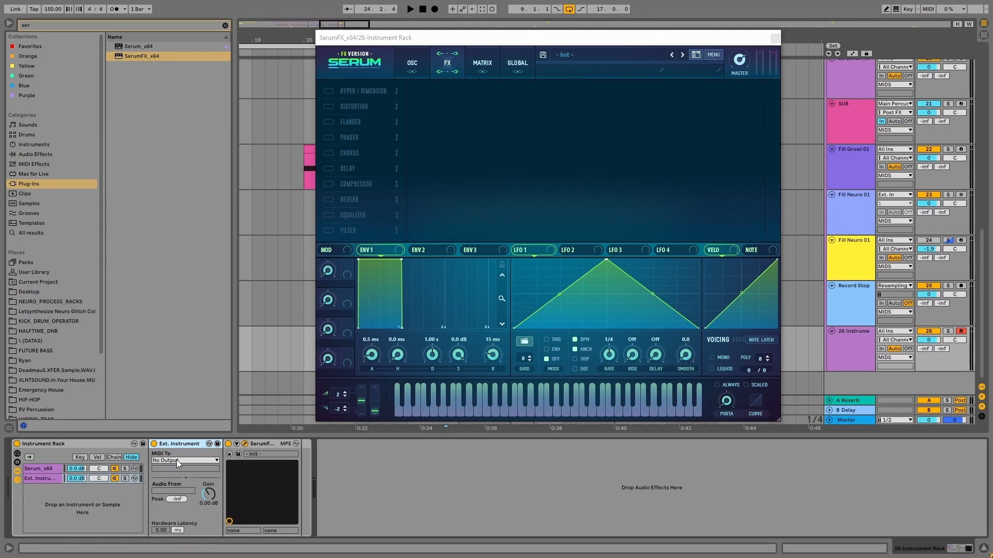
click(836, 336)
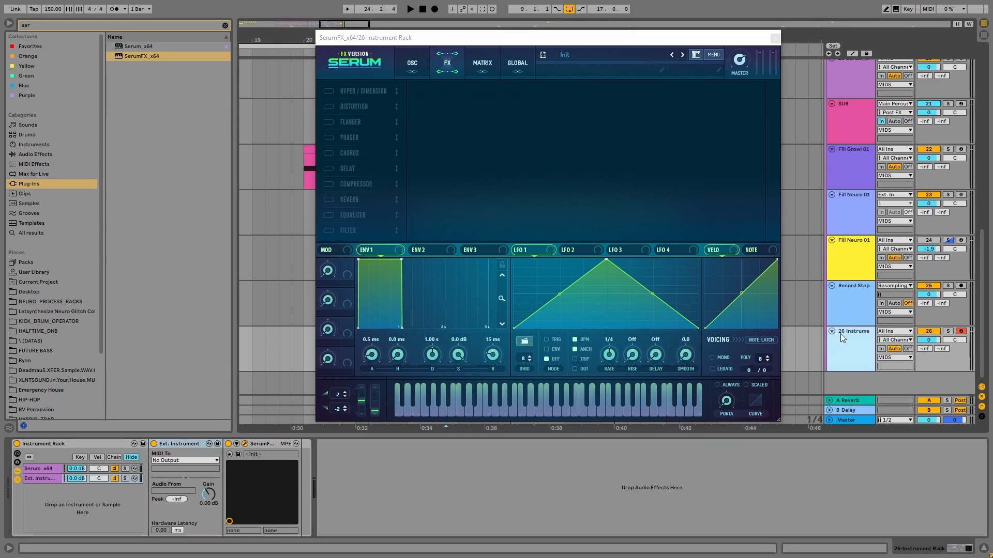
click(176, 460)
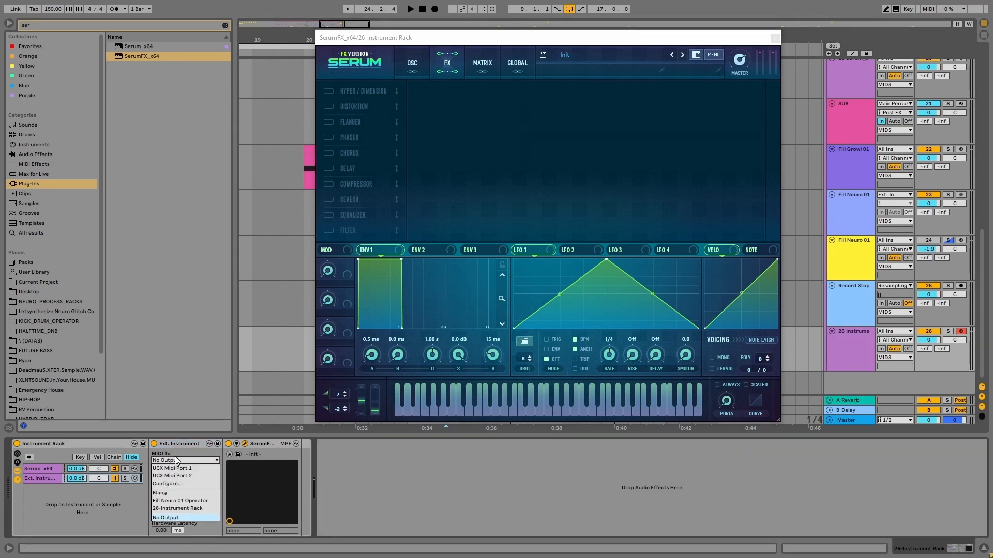
click(186, 508)
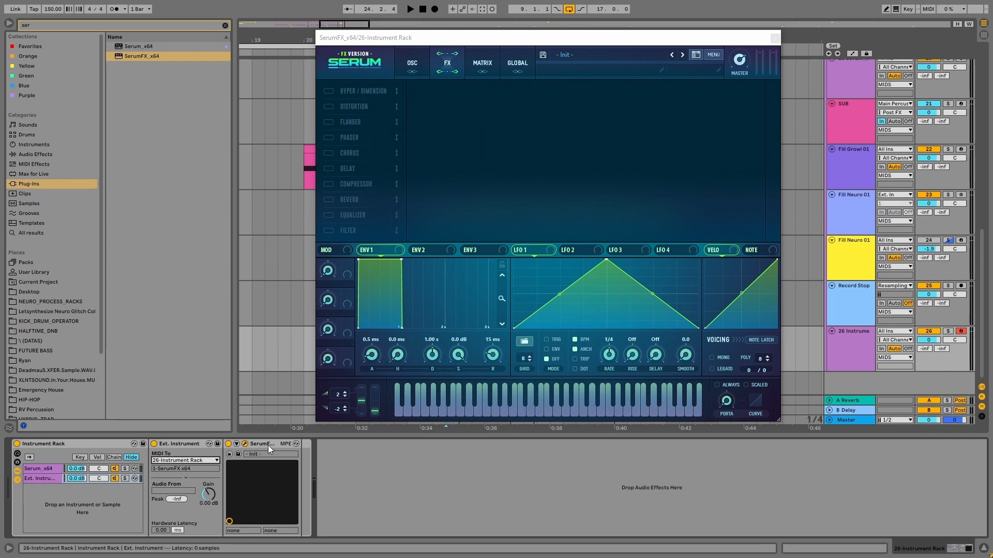
Turn on Note Latch in SerumFX and enable its Hyper/Dimension and Filter effects
click(757, 341)
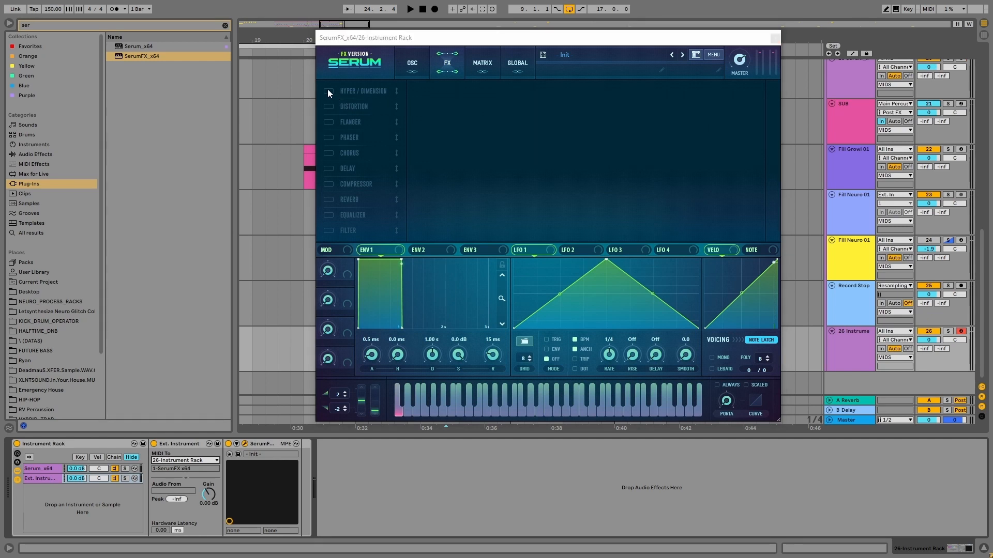
click(328, 90)
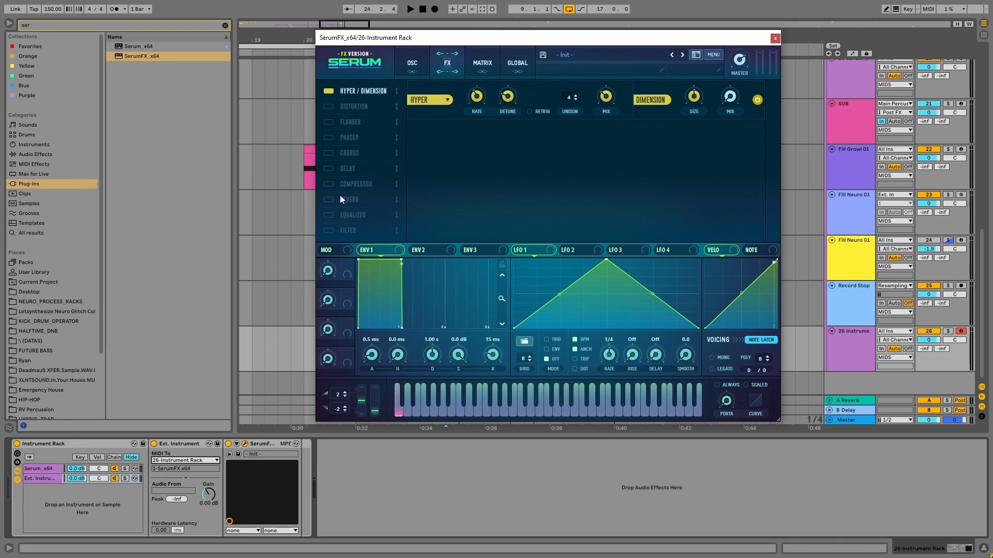
click(327, 231)
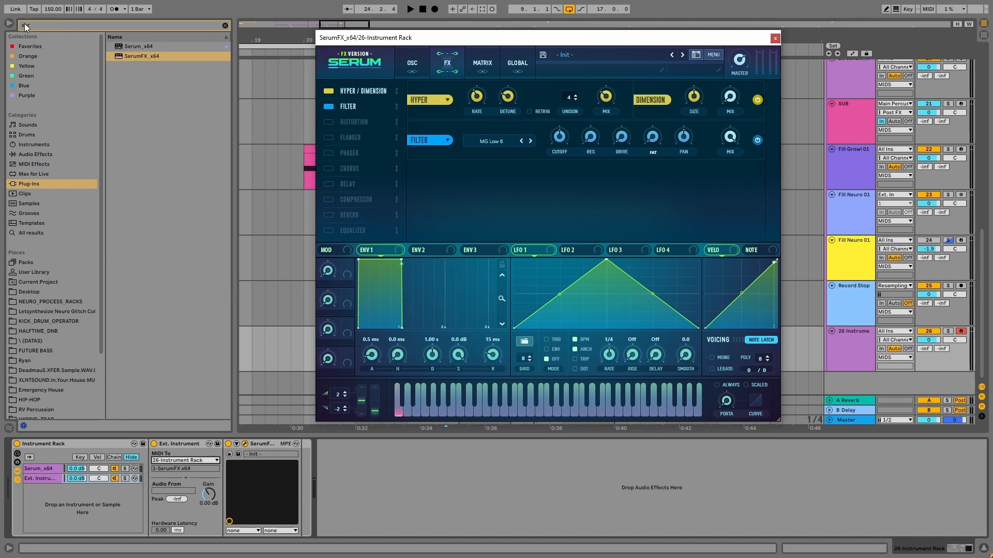
Hide the browser, move the SerumFX window aside, and create an empty MIDI clip from bar 24 to 26 on the Instrument Rack track
key(ctrl+alt+b)
drag(370, 41, 548, 76)
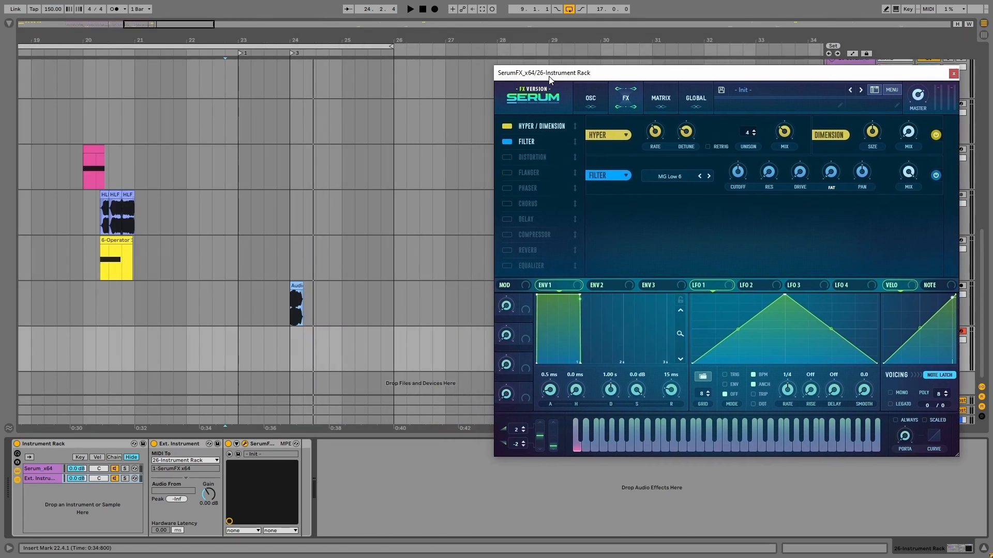
drag(386, 351, 290, 333)
key(ctrl+shift+m)
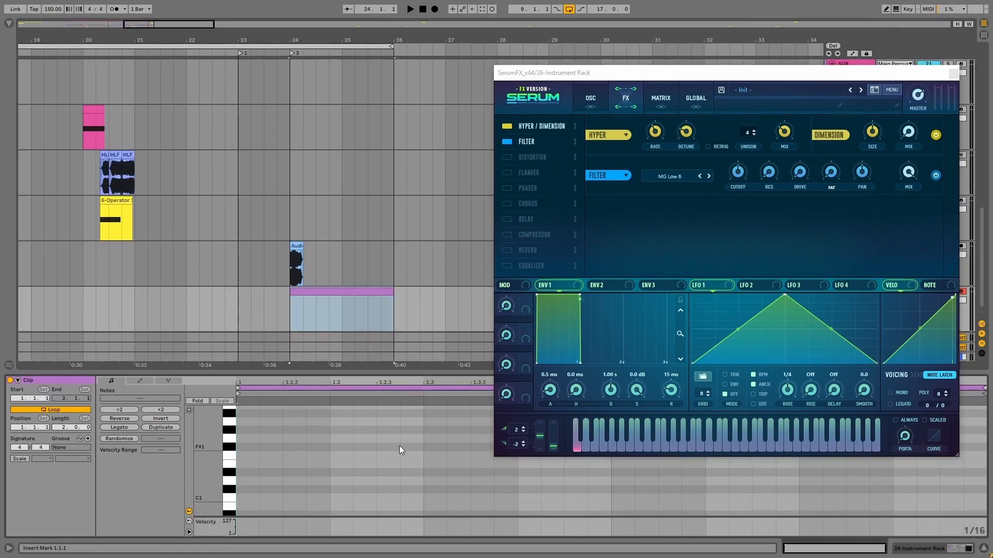
Add a D#0 note spanning the clip's full two bars and play the clip
double_click(244, 440)
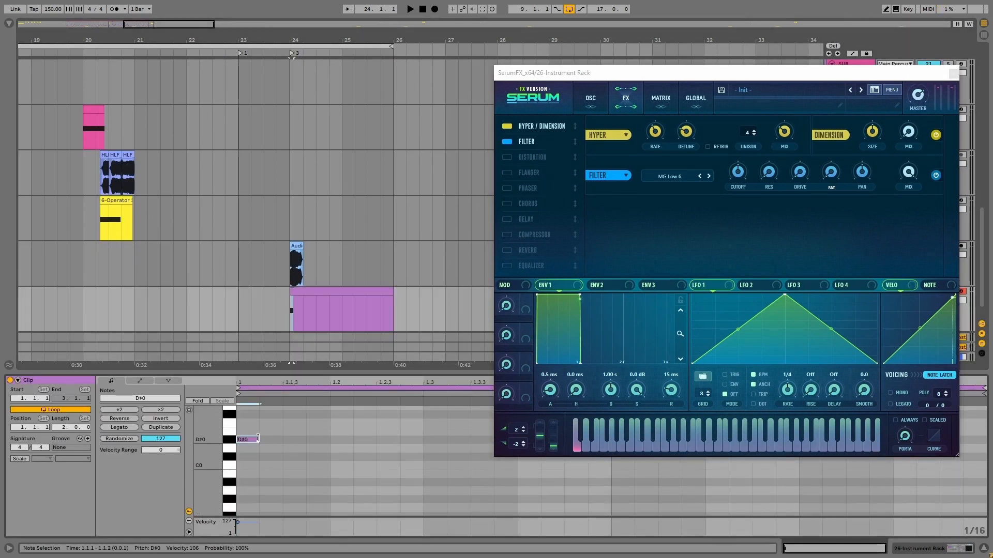
drag(258, 440, 979, 492)
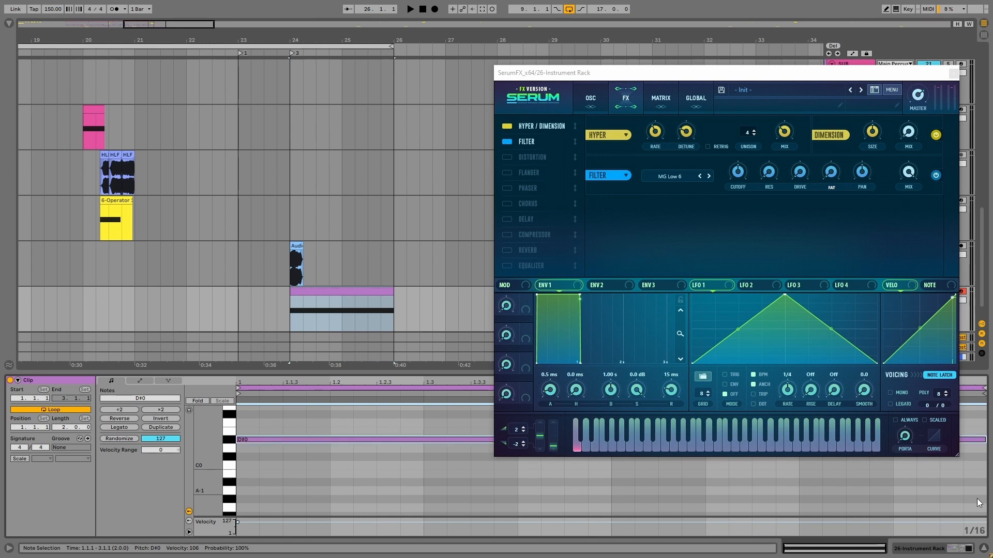
click(314, 293)
key(space)
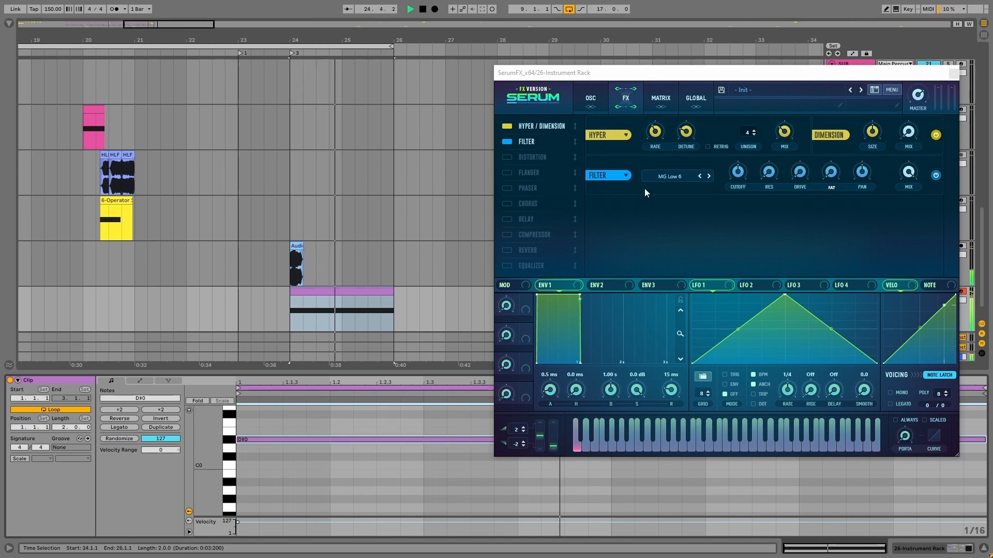
Move the SerumFX window clear of the track mixer and set its filter type to Bandreject
drag(719, 72, 605, 29)
click(555, 132)
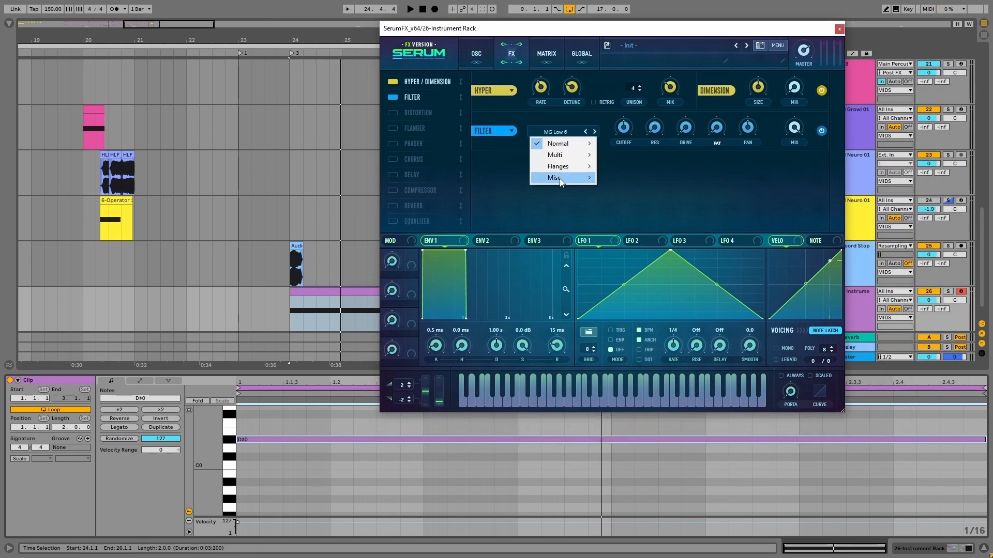
mouse_move(574, 181)
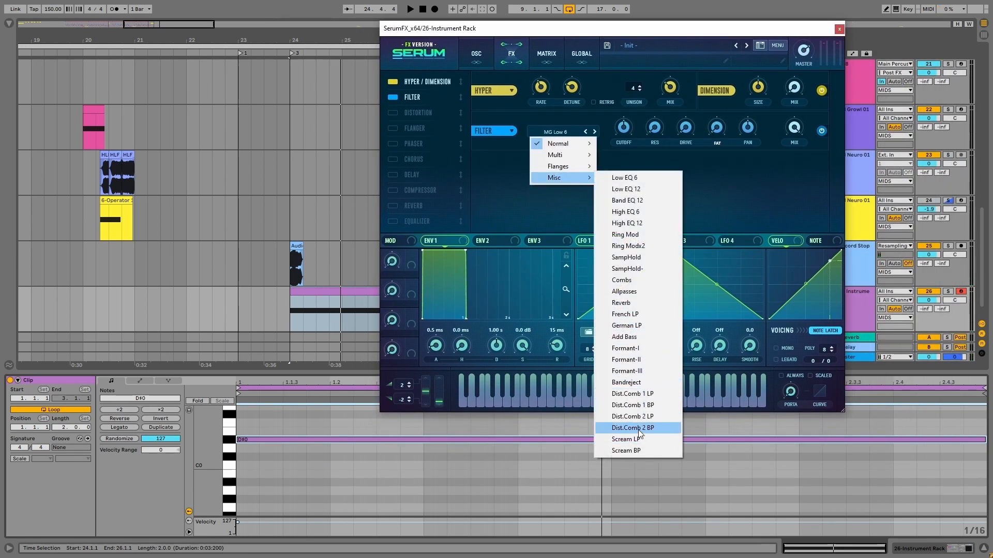
click(633, 383)
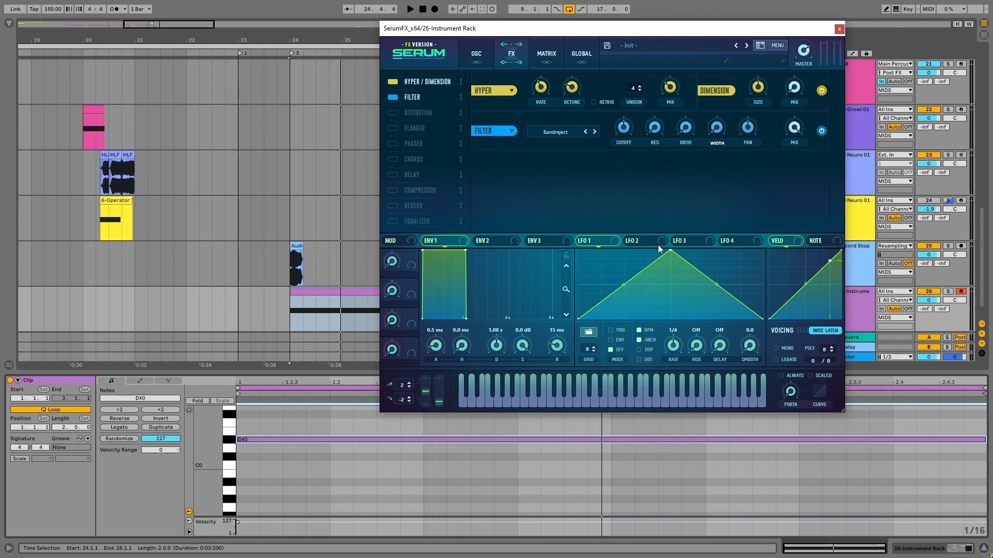
Redraw LFO 1 as a falling start followed by two narrow peaks, dropping to zero just past the midpoint
drag(661, 249, 657, 321)
double_click(610, 289)
double_click(627, 317)
double_click(655, 288)
double_click(672, 317)
drag(673, 317, 660, 267)
drag(657, 319, 653, 322)
double_click(676, 290)
drag(676, 290, 680, 321)
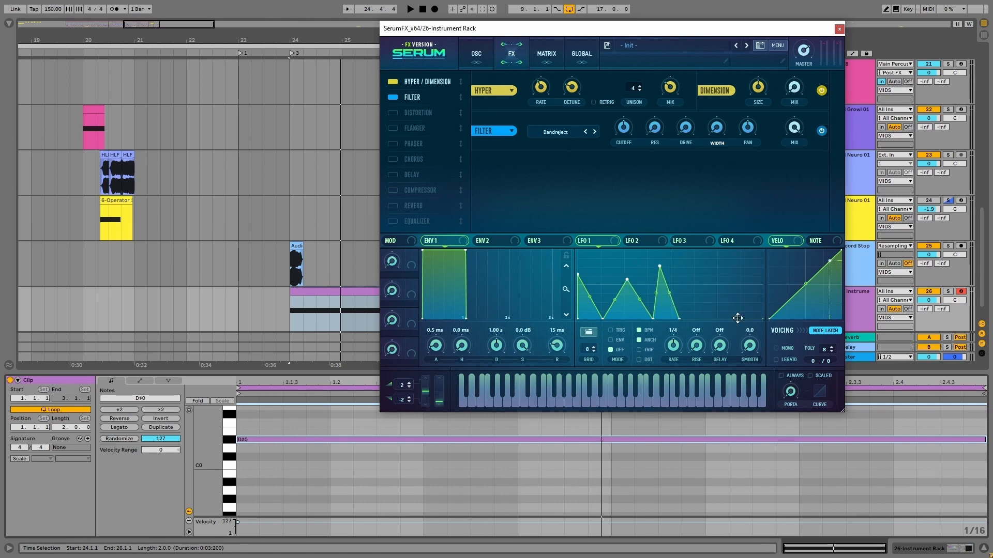
Add a ramp rising to full level at the end of LFO 1 and curve the segments around its first peak
double_click(738, 317)
drag(762, 319, 763, 250)
drag(737, 319, 730, 334)
drag(660, 268, 660, 261)
drag(653, 319, 647, 314)
drag(603, 319, 589, 308)
drag(614, 298, 614, 291)
drag(637, 297, 623, 283)
drag(653, 288, 653, 280)
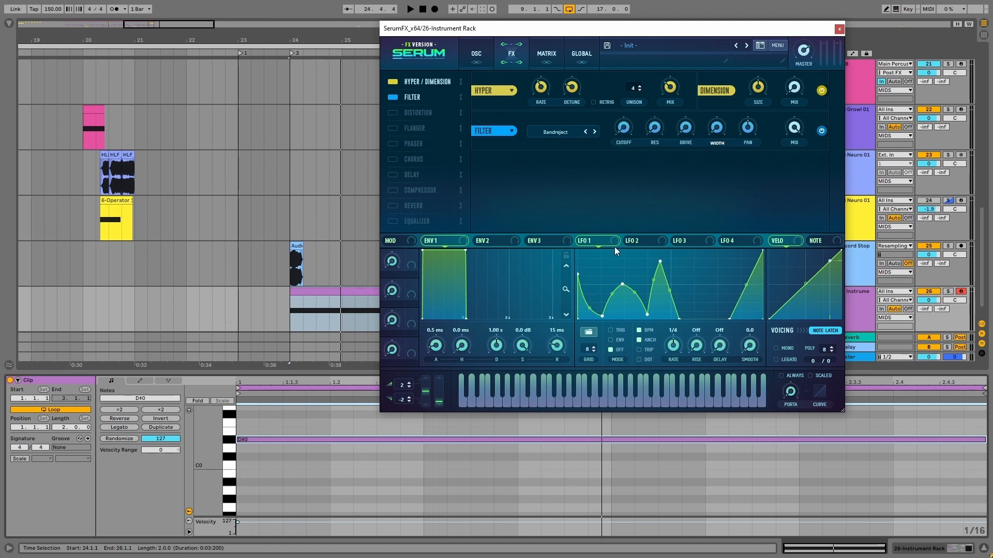
Assign LFO 1 to the filter's Cutoff and set the LFO to a one-bar rate in Trig mode
drag(609, 241, 623, 127)
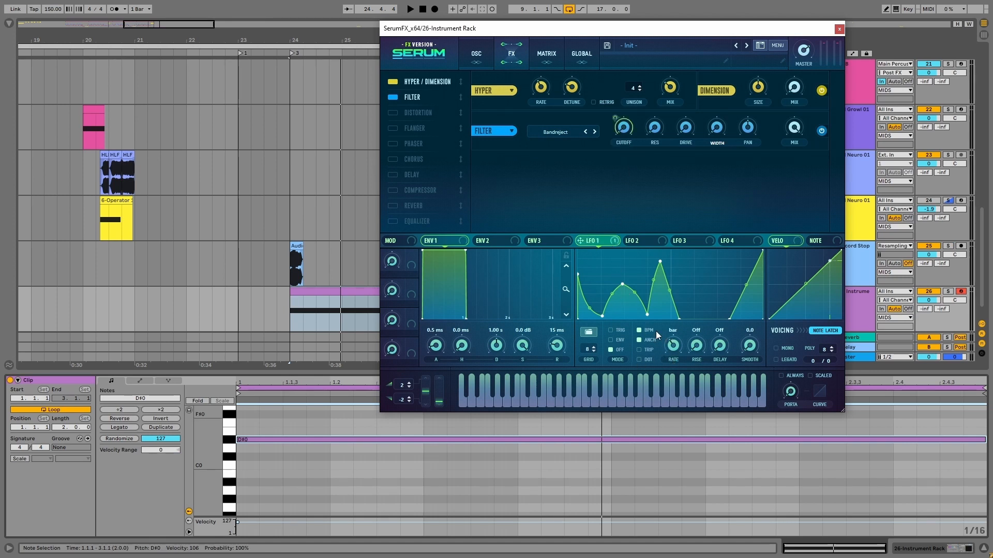
click(611, 330)
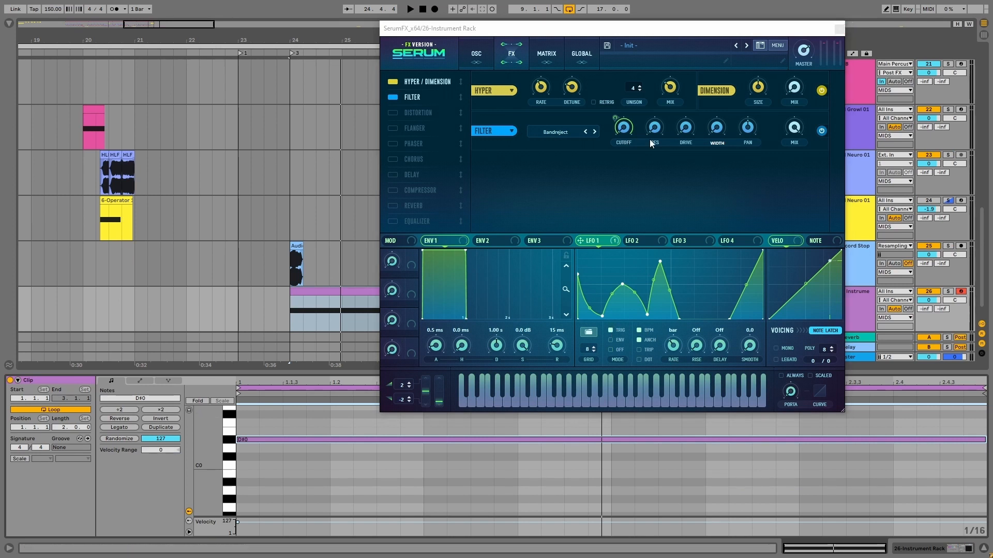
Set LFO 2 to a 1/2 rate in Trig mode and shape it as a low dip, a curved central peak and a mid-level tail
click(659, 240)
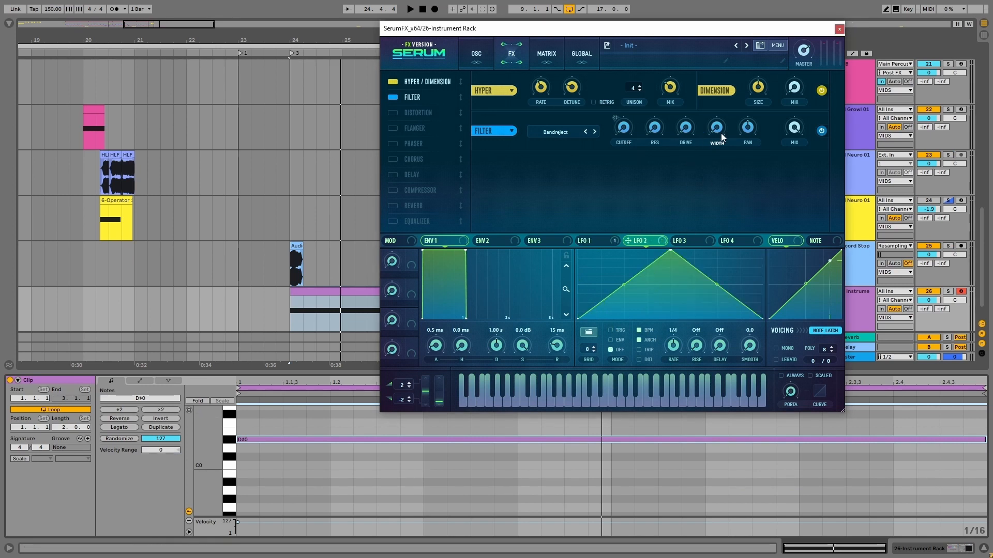
drag(672, 349, 672, 355)
click(615, 331)
double_click(598, 306)
mouse_move(578, 318)
mouse_down()
mouse_move(578, 284)
mouse_move(588, 304)
mouse_up()
drag(634, 278, 634, 303)
double_click(720, 291)
drag(695, 270, 694, 252)
double_click(762, 299)
drag(740, 295, 740, 289)
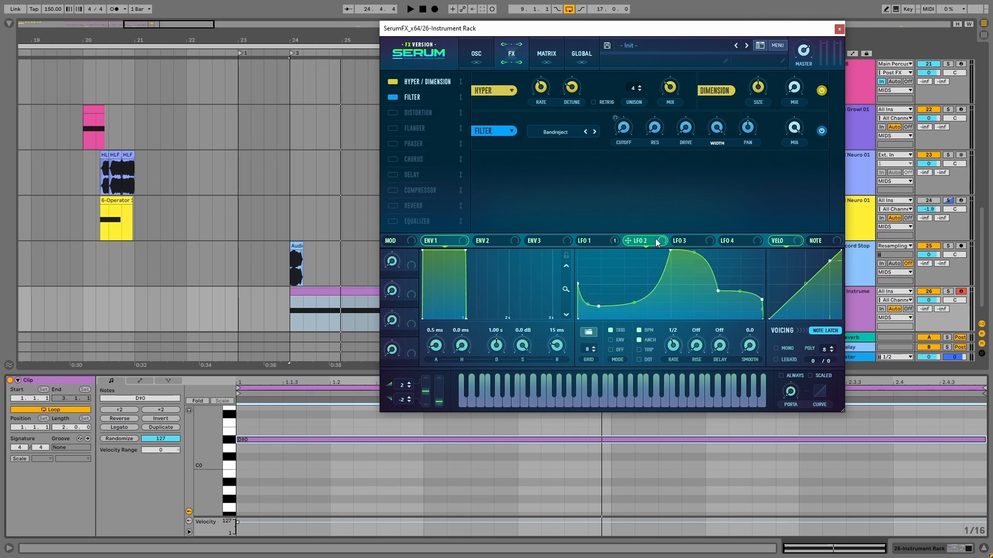
Assign LFO 2 to the Bandreject filter's Width and play the two-bar clip to hear both modulations
drag(656, 242, 718, 138)
click(596, 241)
click(593, 239)
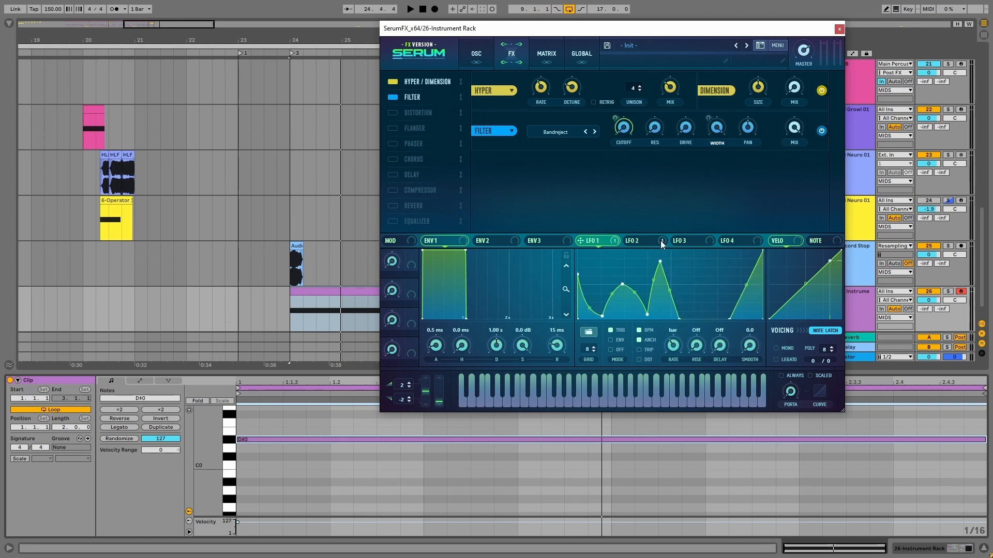
click(658, 241)
drag(349, 40, 234, 40)
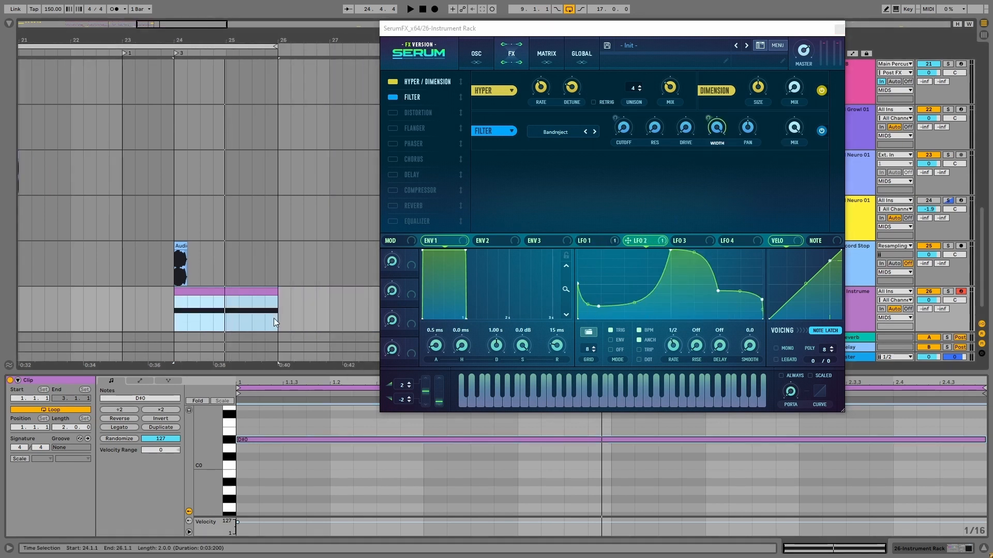
click(223, 290)
key(space)
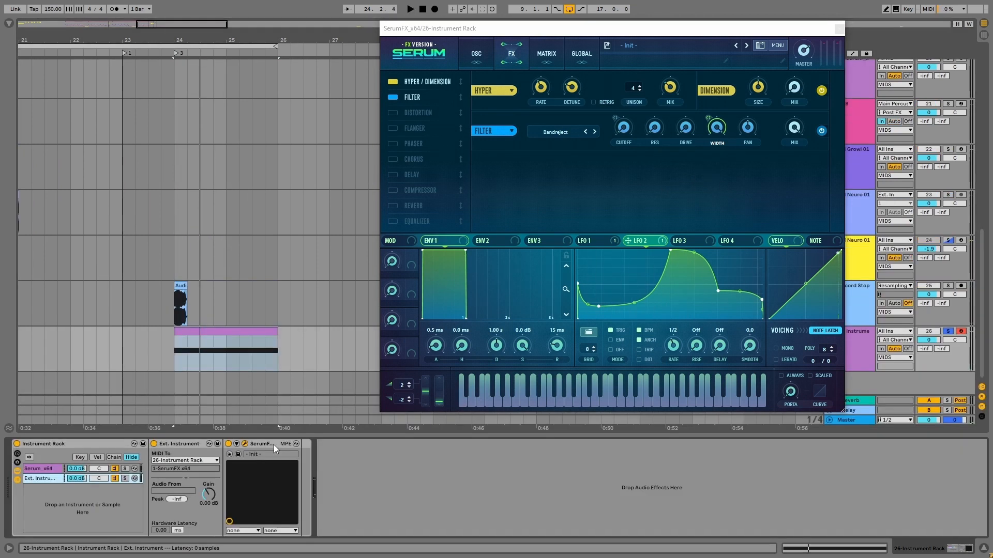
Move SerumFX from the External Instrument chain to the Serum_x64 chain, after Serum, and play the clip
click(274, 445)
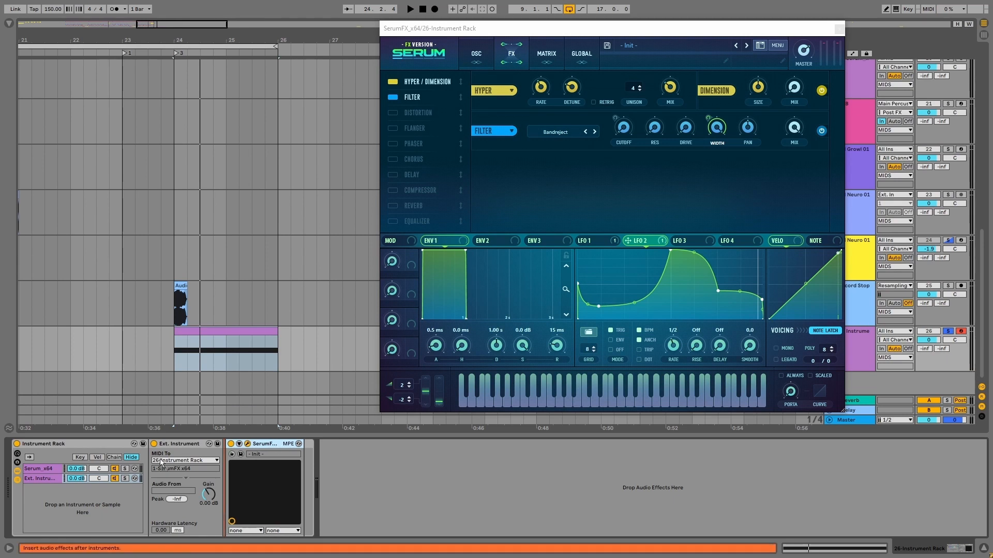
click(52, 468)
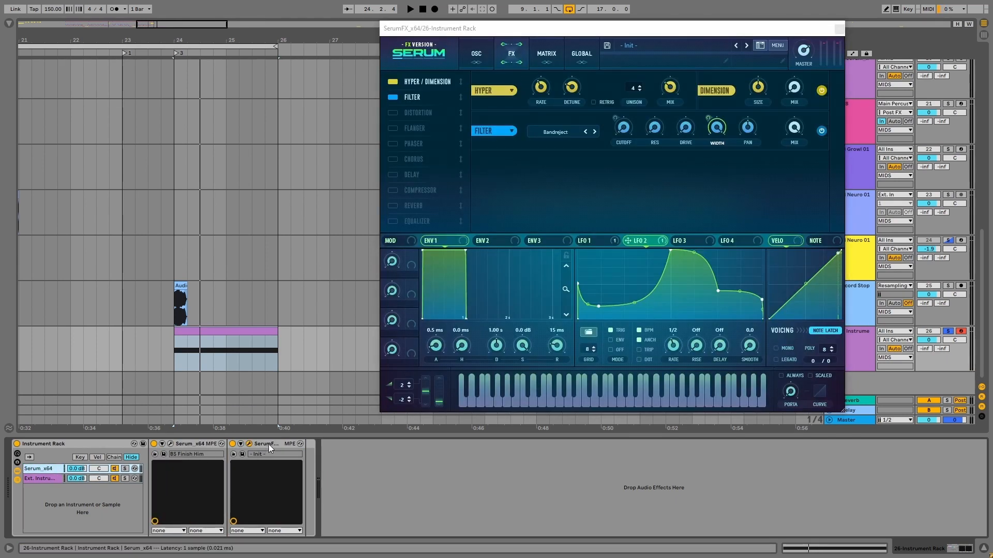
click(268, 444)
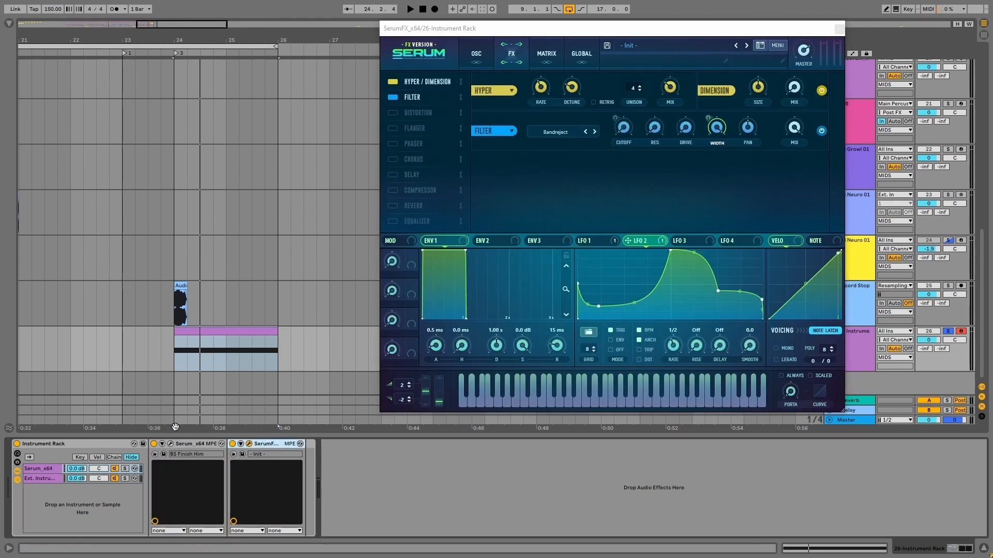
click(42, 477)
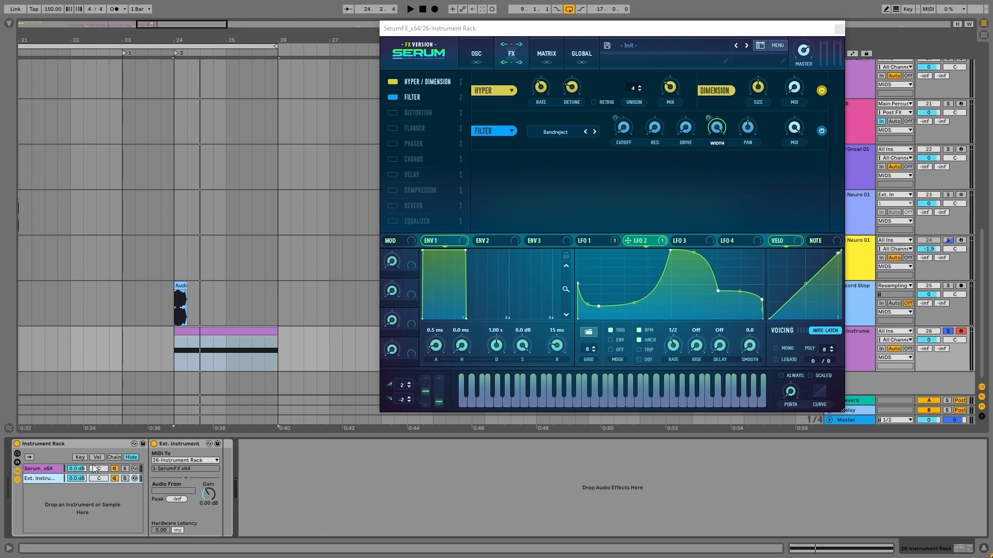
click(41, 468)
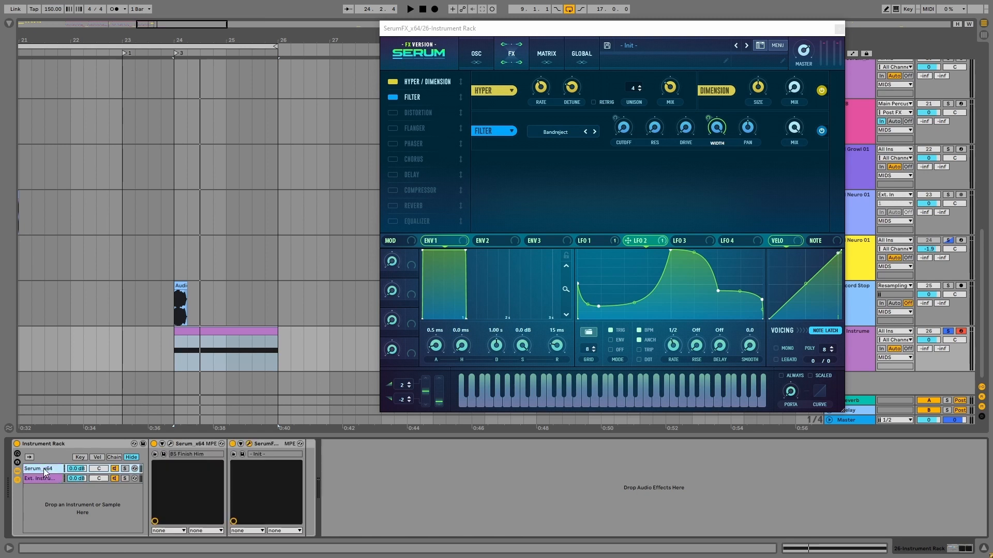
click(245, 333)
key(space)
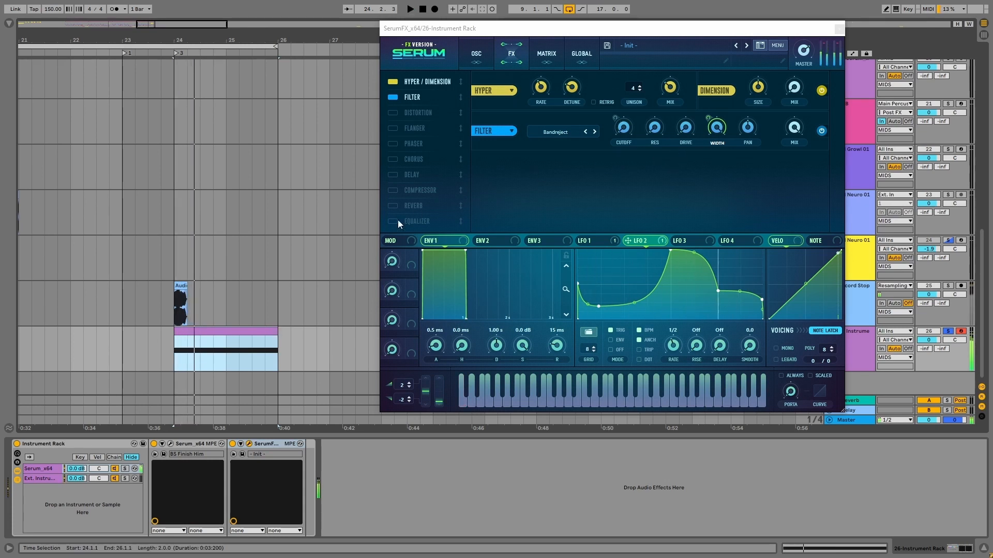
Enable SerumFX's Compressor, place it directly after the Filter, and play the clip to hear it
click(398, 190)
drag(400, 190, 429, 113)
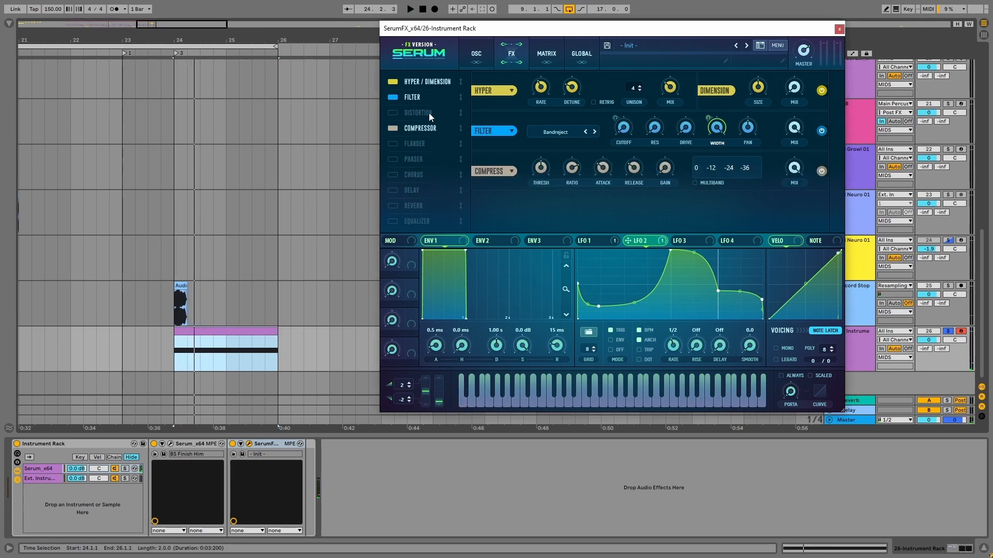
mouse_move(665, 166)
key(space)
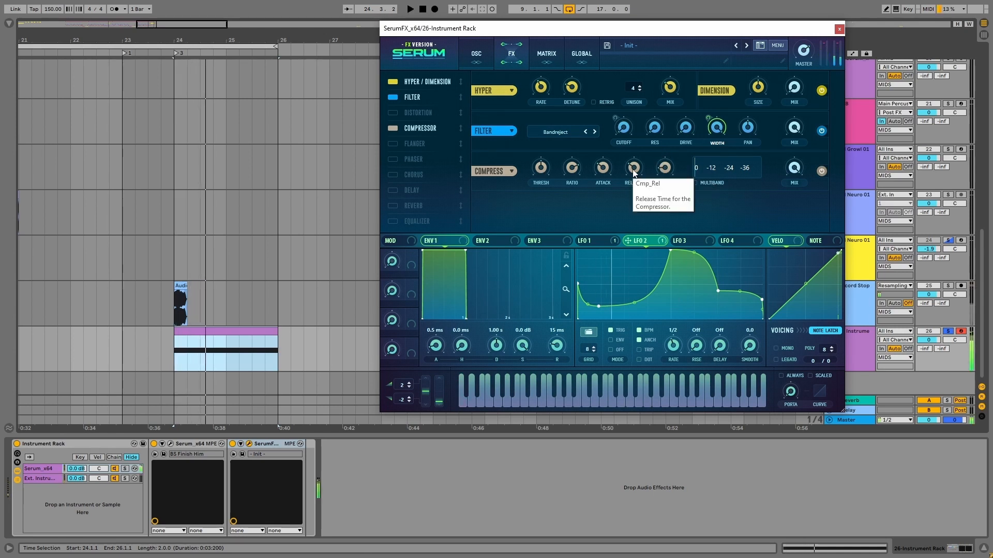
key(space)
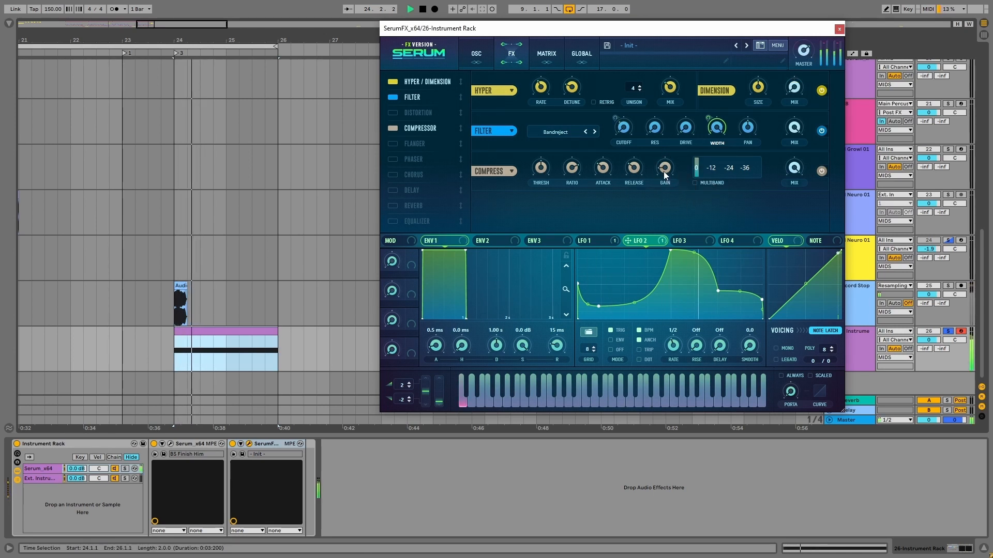
key(space)
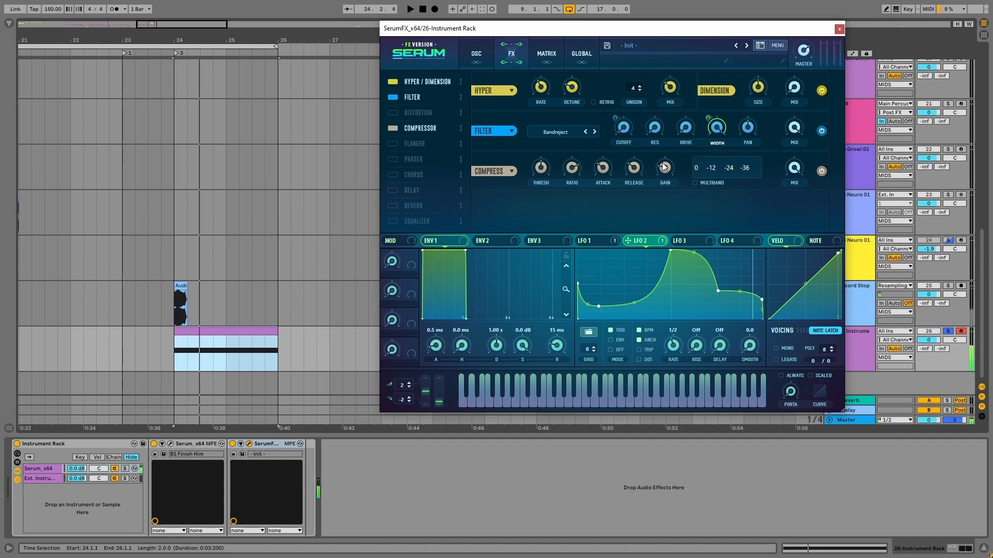
Compare the clip's sound with SerumFX bypassed and with it switched back on
click(233, 444)
key(space)
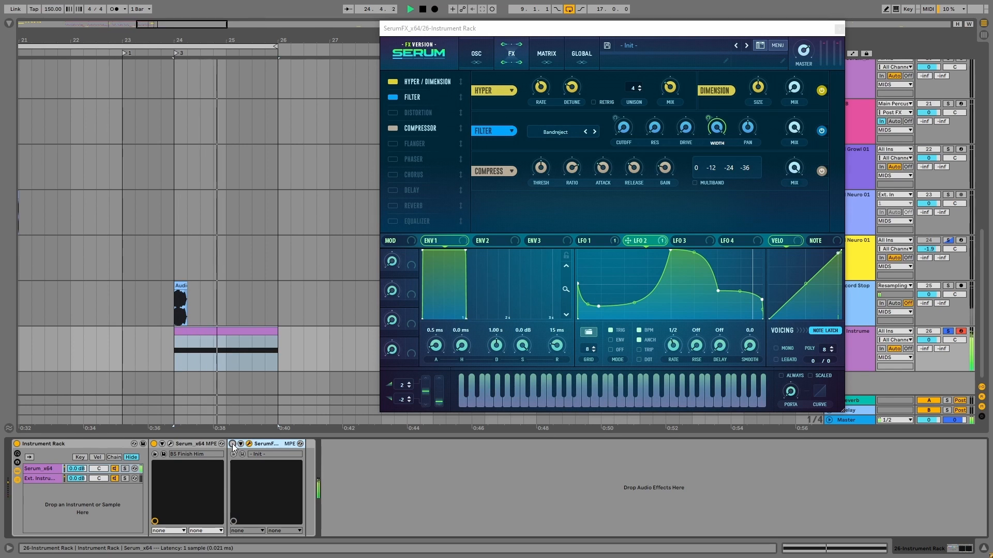
key(space)
click(232, 444)
key(space)
key(space)
key(space)
key(space)
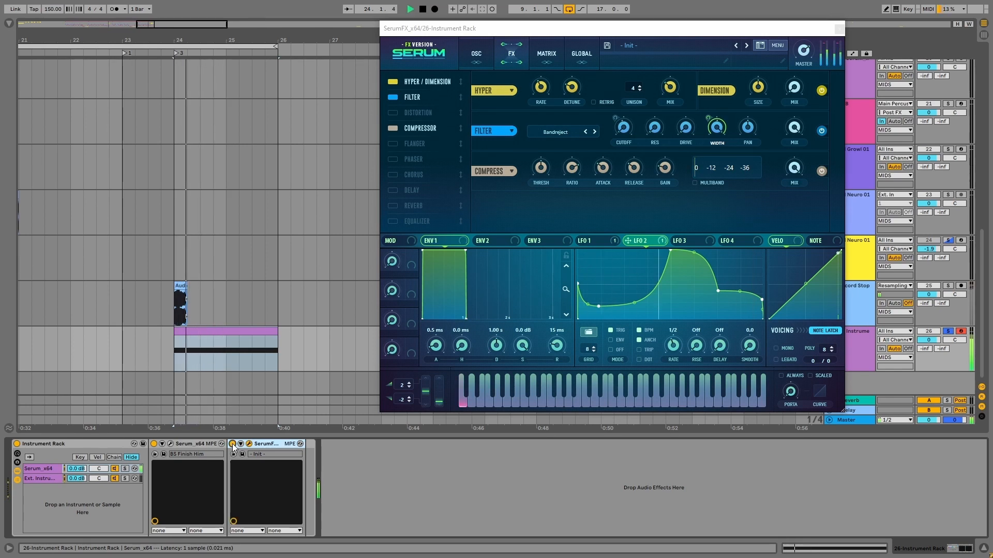
Enable SerumFX's Equalizer directly after the Compressor and set its low band to a high-pass at about 142 Hz
click(383, 145)
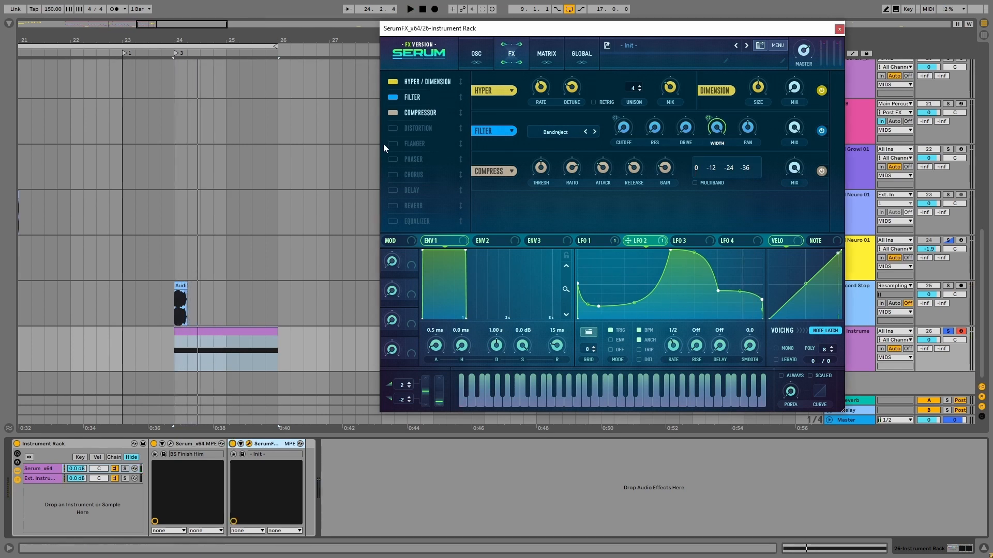
click(392, 221)
drag(417, 219, 416, 126)
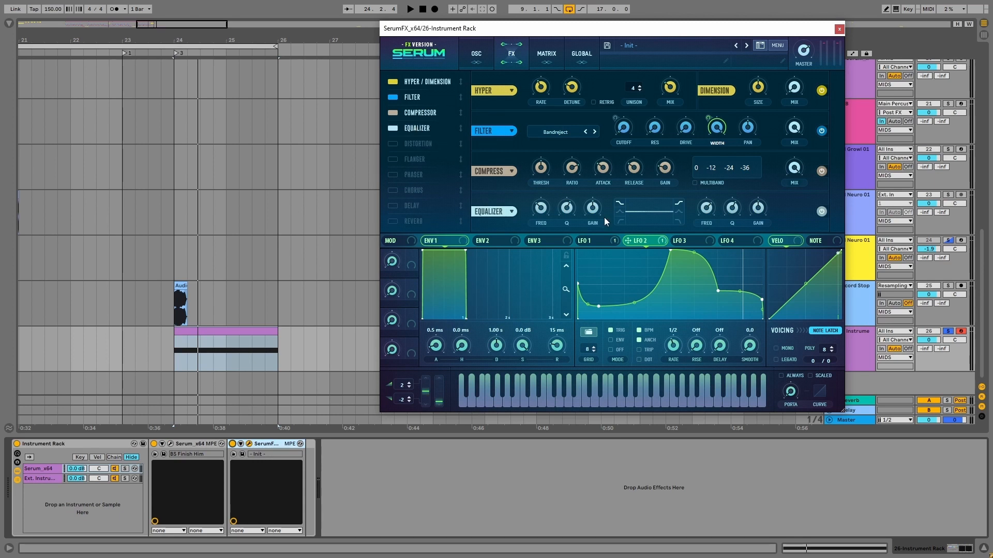
click(622, 220)
key(space)
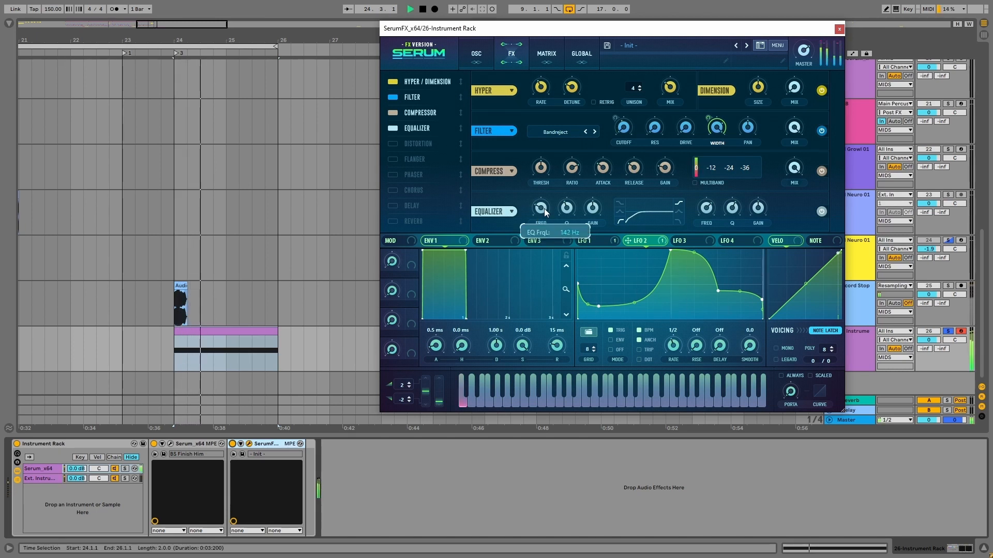
key(space)
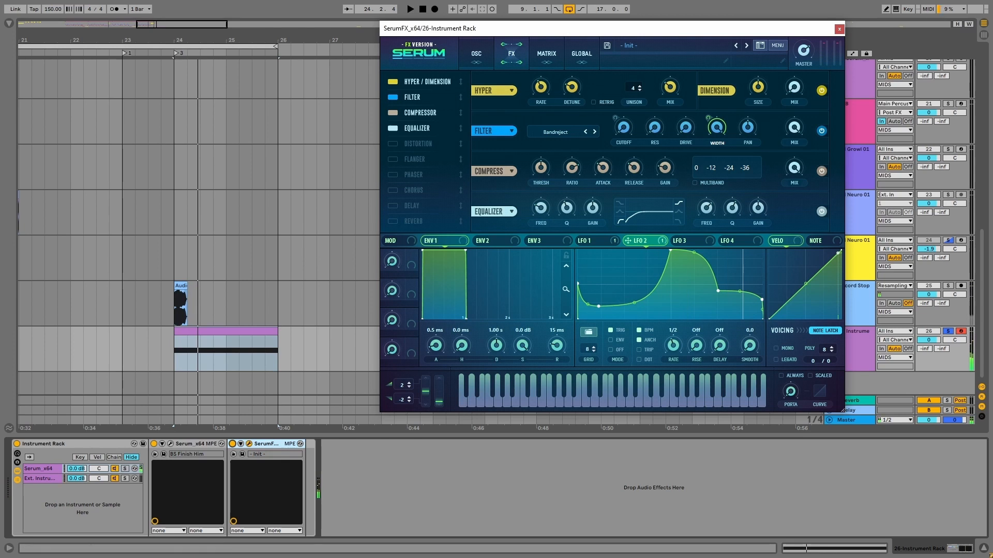
Show the browser and insert EQ Eight from the EQ & Filters audio effects after the Instrument Rack
key(ctrl+alt+b)
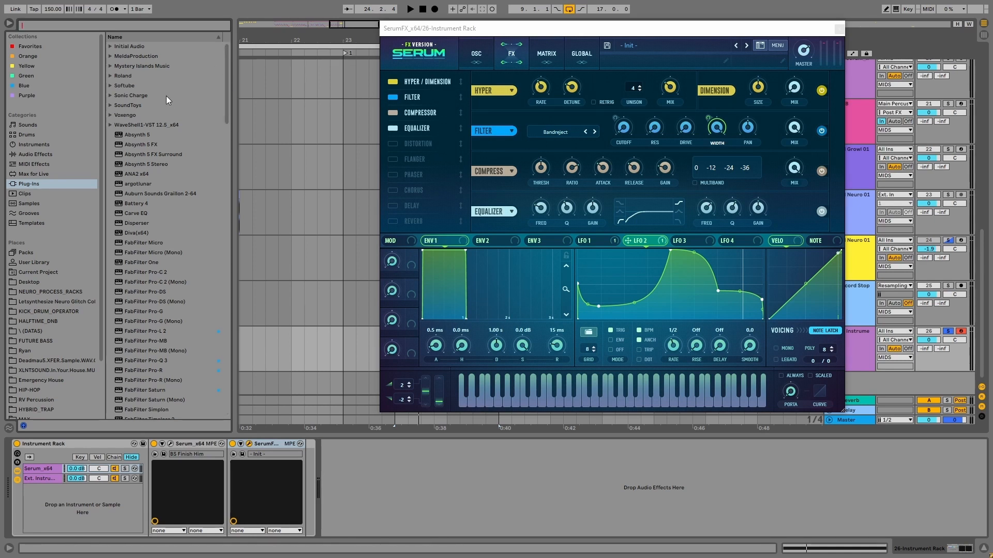
click(33, 155)
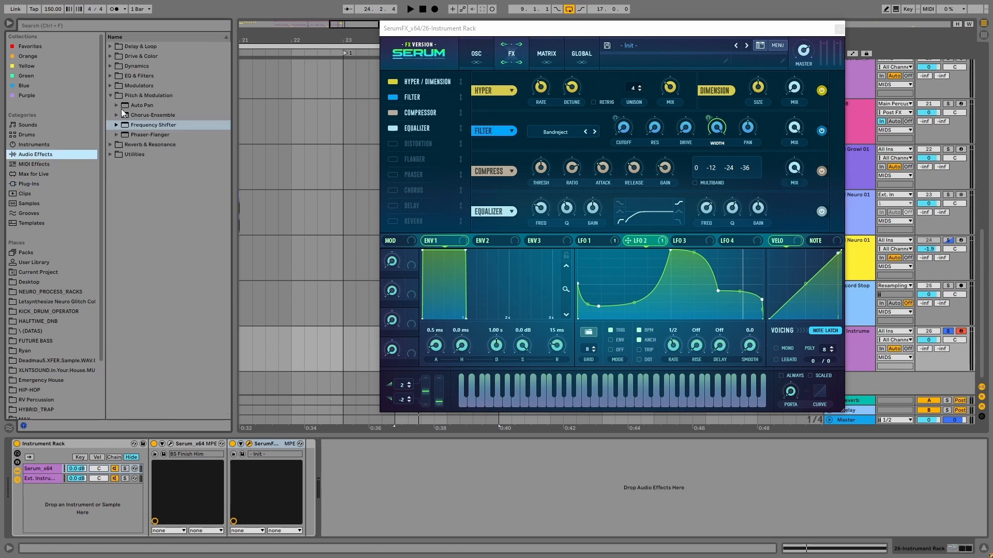
click(110, 76)
click(110, 76)
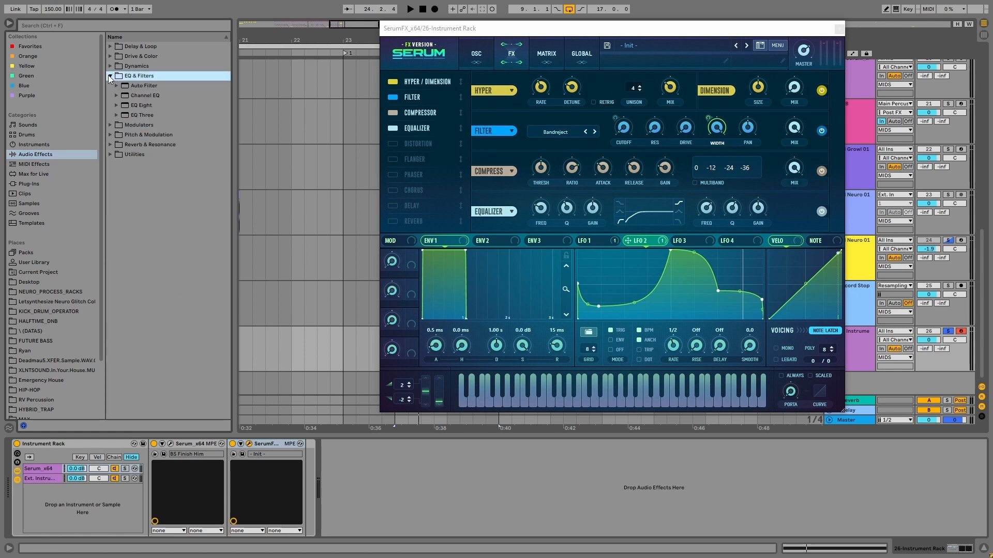
mouse_move(141, 108)
mouse_down()
mouse_move(316, 504)
mouse_move(303, 501)
mouse_move(364, 500)
mouse_move(374, 486)
mouse_up()
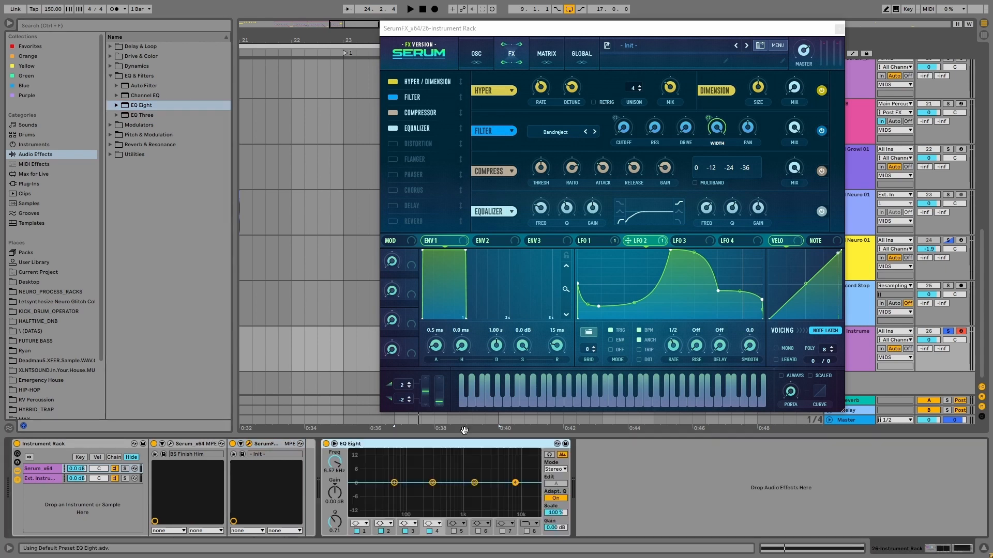
Set EQ Eight's band 4 to a high-cut filter at about 7.42 kHz
click(432, 524)
click(439, 509)
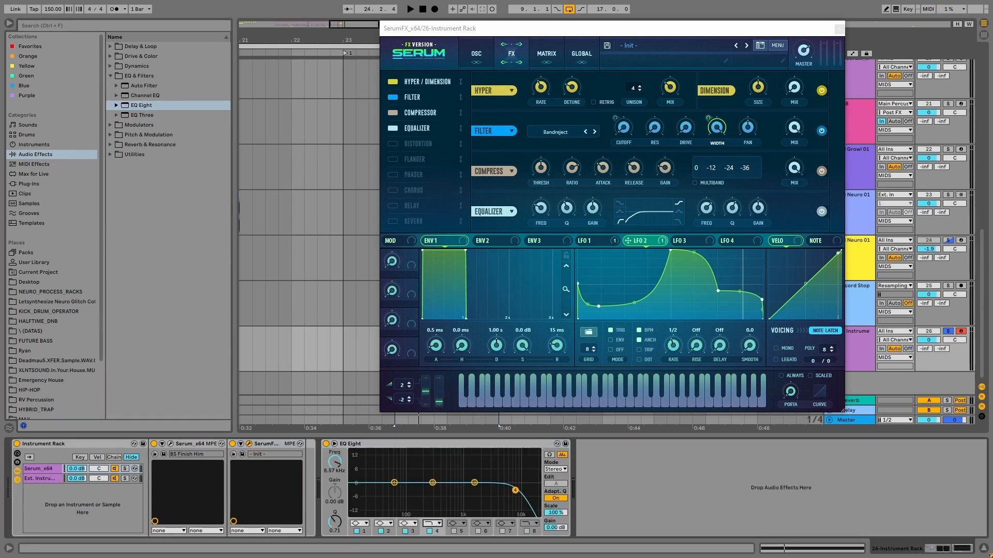
drag(515, 490, 512, 492)
click(264, 444)
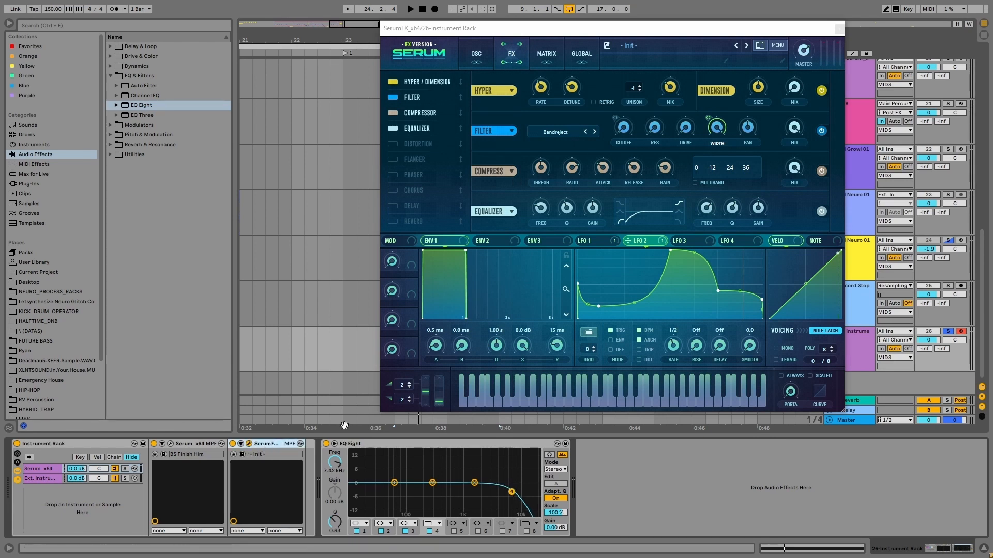
click(445, 446)
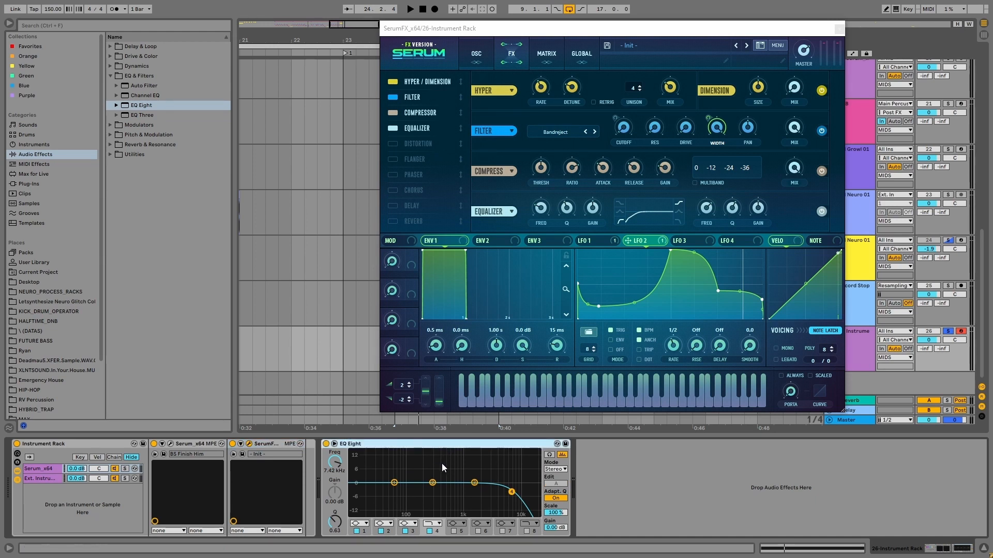
Set EQ Eight's band 1 to a low-cut filter and dip band 2 by about 2.6 dB at 337 Hz
click(362, 524)
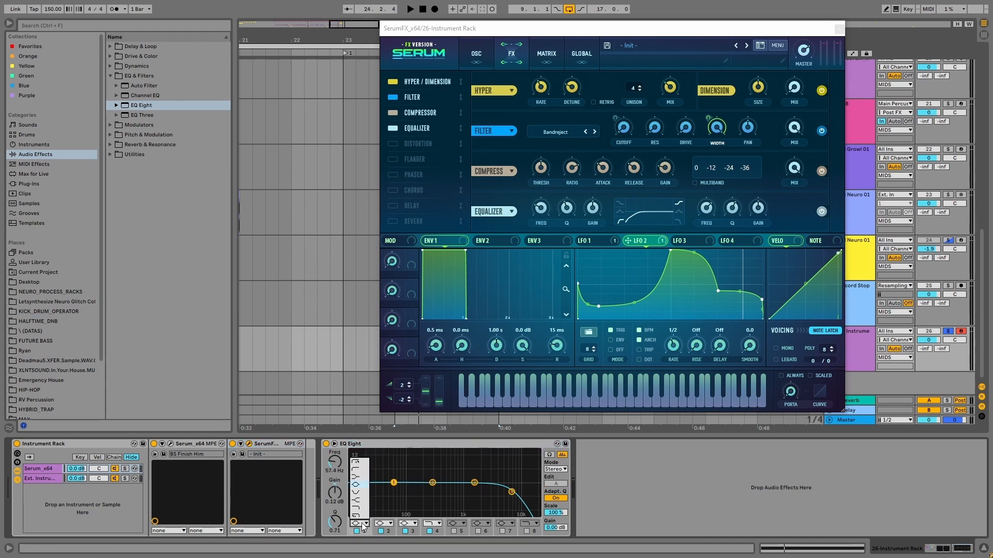
click(360, 462)
drag(394, 490, 502, 492)
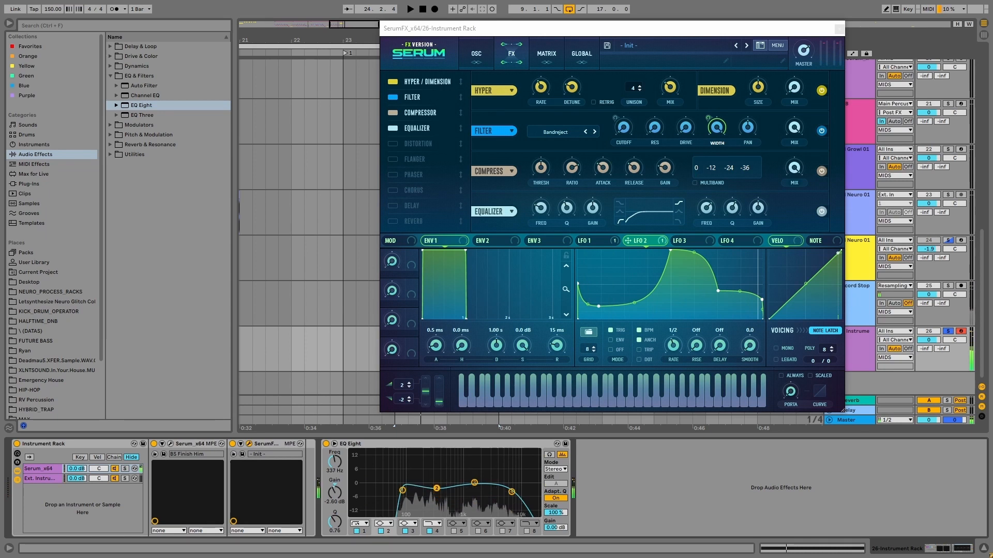
Play the clip repeatedly to judge the EQ and lower band 4's high cut to about 4.95 kHz
key(space)
key(space)
key(space)
key(space)
key(space)
key(space)
key(space)
click(511, 492)
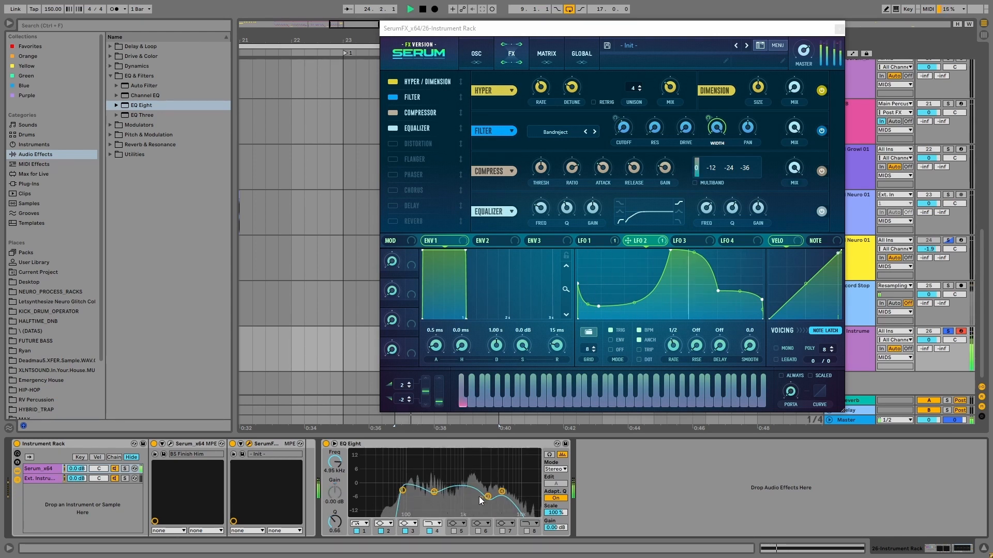
Cut EQ Eight's band 3 by about 6.3 dB at 2.30 kHz while listening to the clip
drag(488, 497, 483, 495)
key(space)
key(space)
key(space)
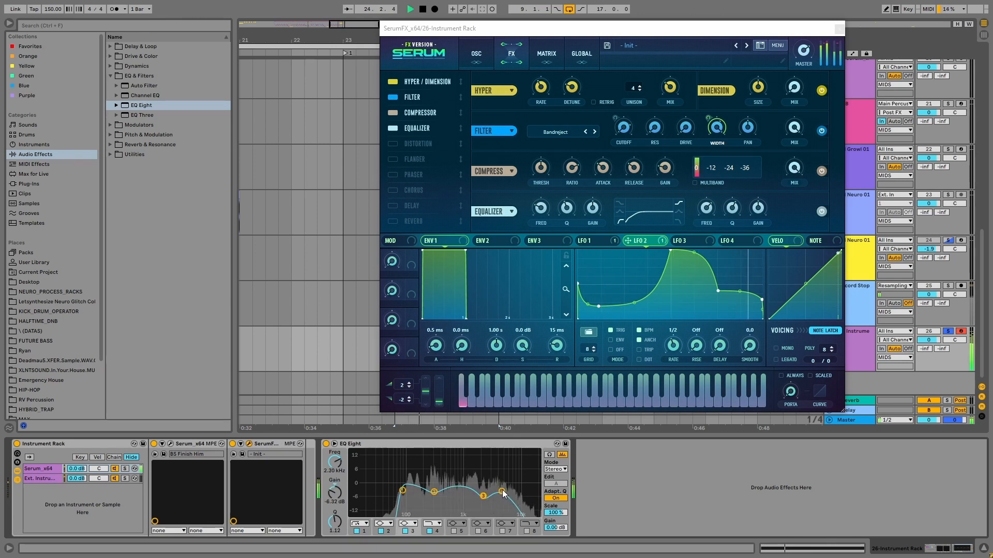
key(space)
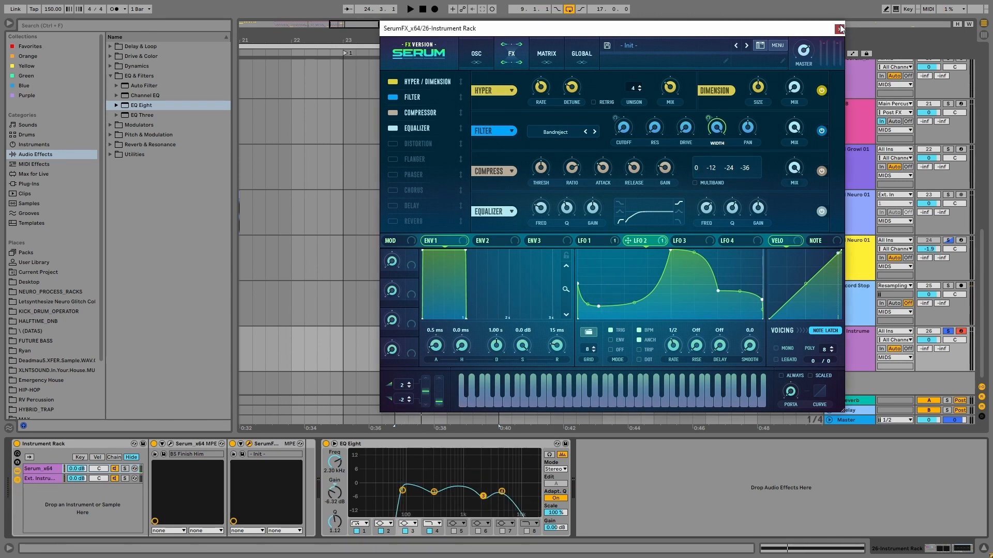
Close the SerumFX window, open the bass clip's notes and resize the D#0 note to span 1.2 to 1.4
click(839, 29)
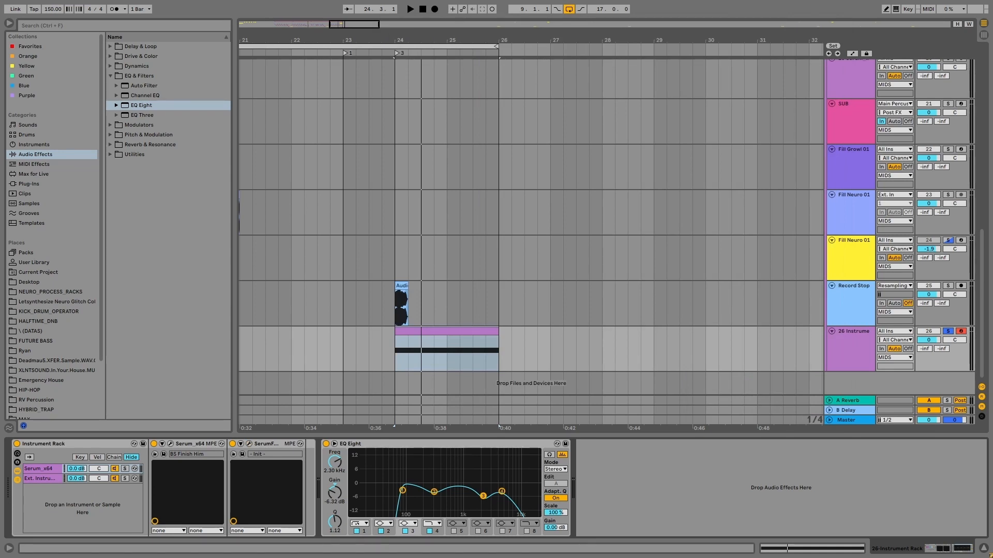
double_click(435, 333)
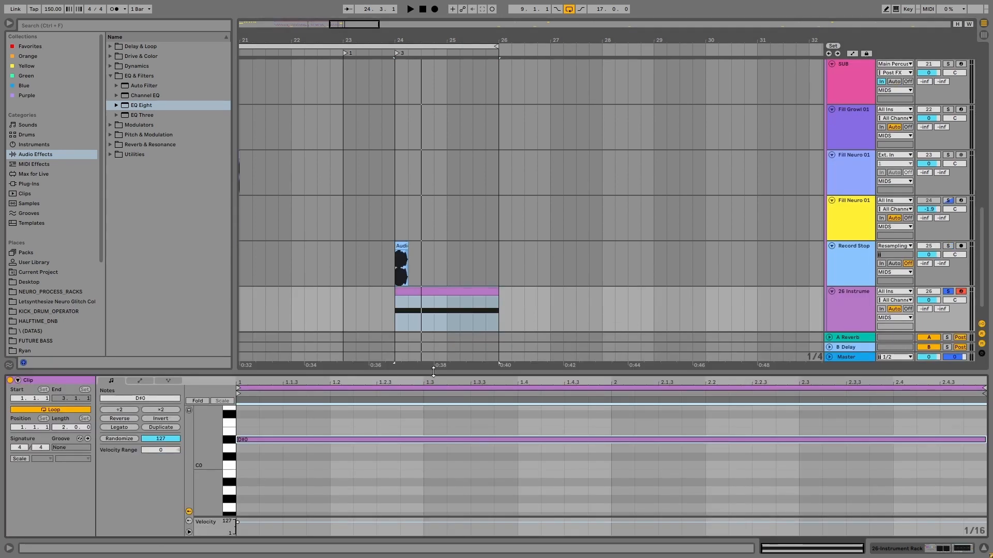
drag(436, 372, 435, 357)
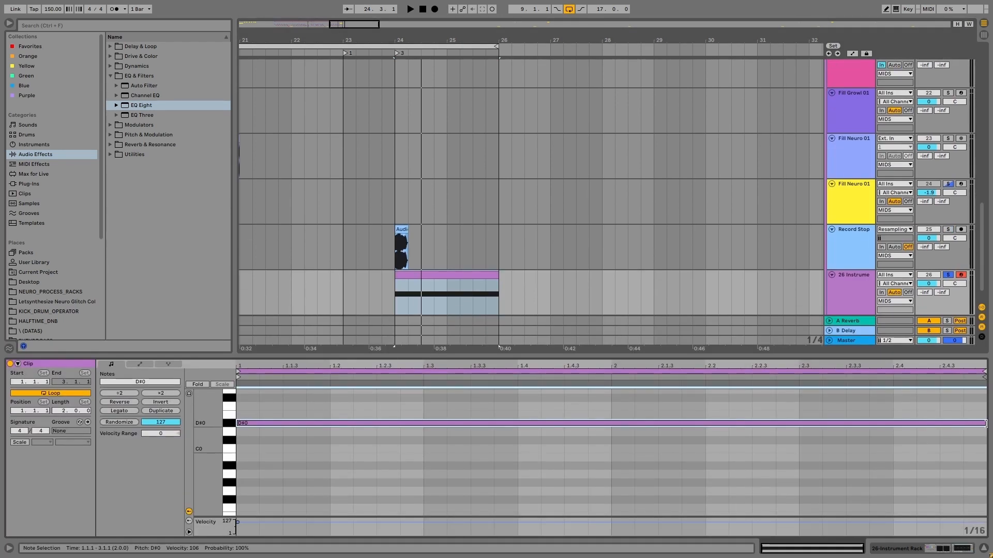
drag(985, 423, 481, 427)
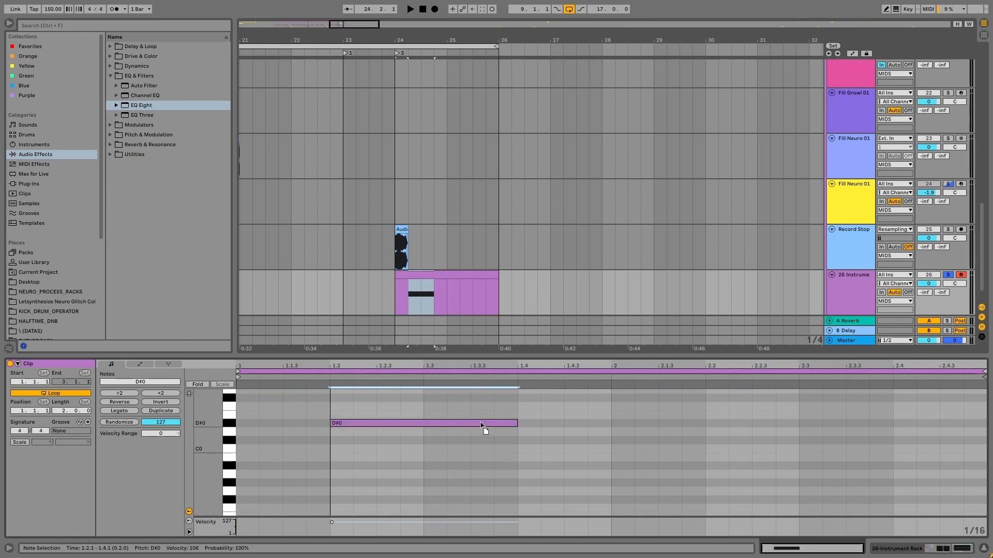
Play the edited clip, copy the D#0 note to span 2.1.3 to 2.4, and shorten the first note to end at 1.3.3
click(399, 290)
key(space)
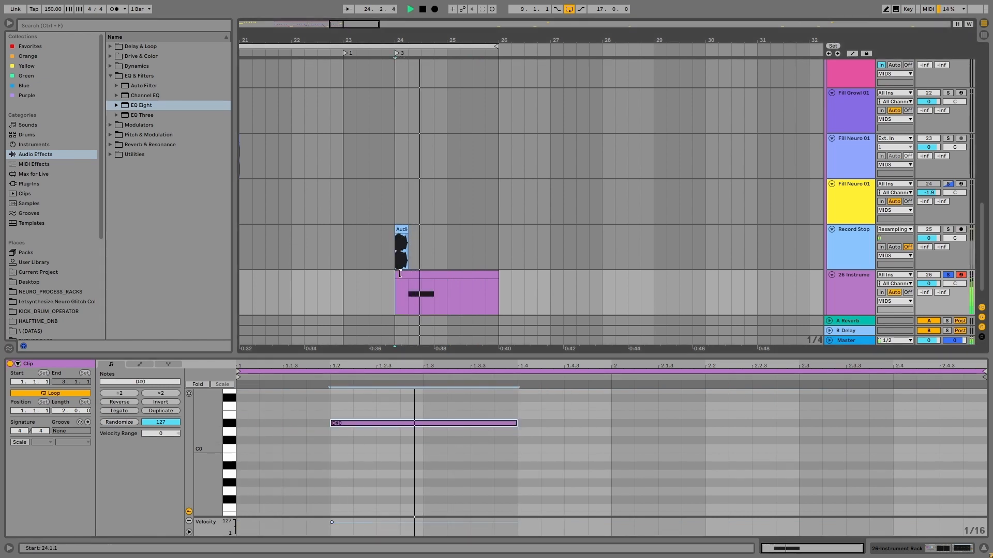
key(space)
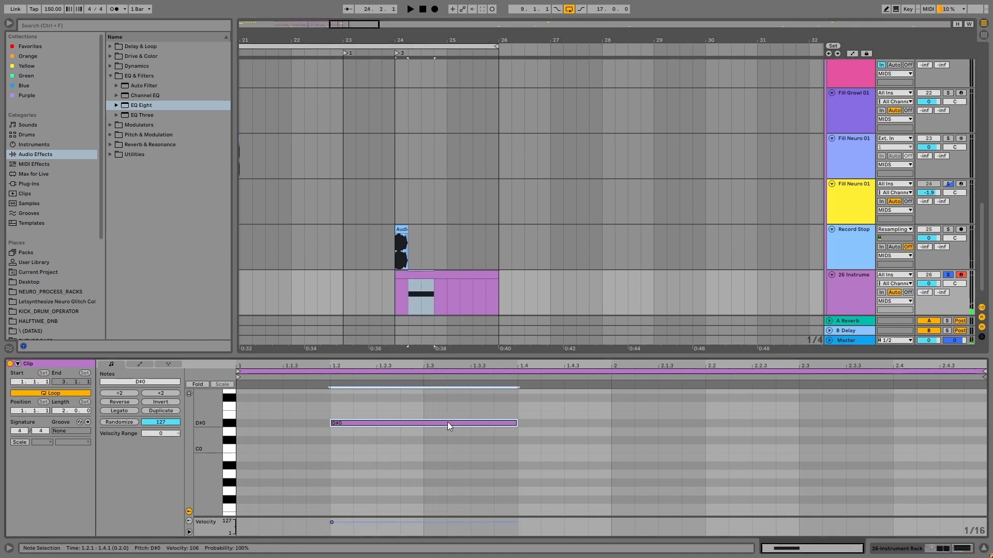
ctrl+drag(448, 422, 769, 427)
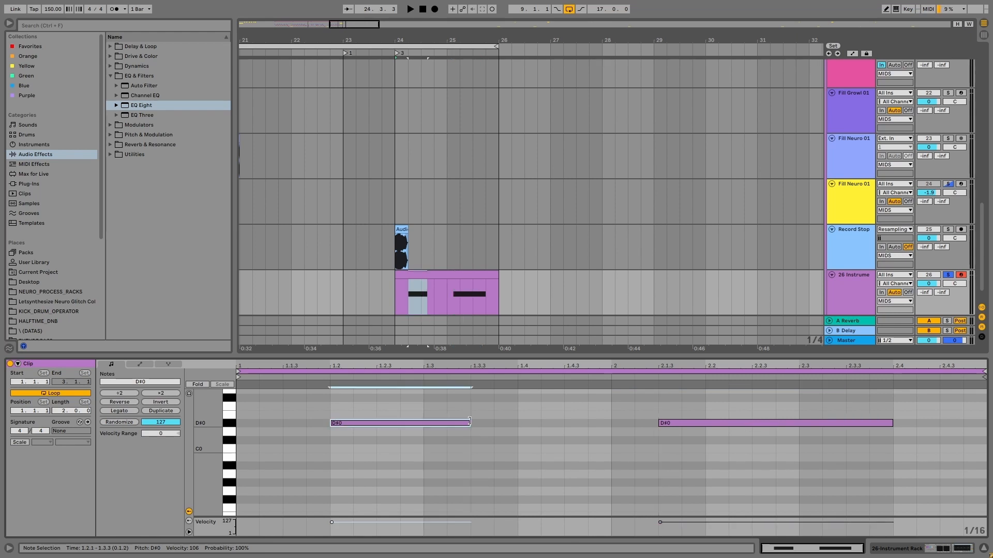
Draw a pitch bend envelope in the clip rising to a peak at 2.2 and falling to a low at 2.3.3, and play it
click(141, 364)
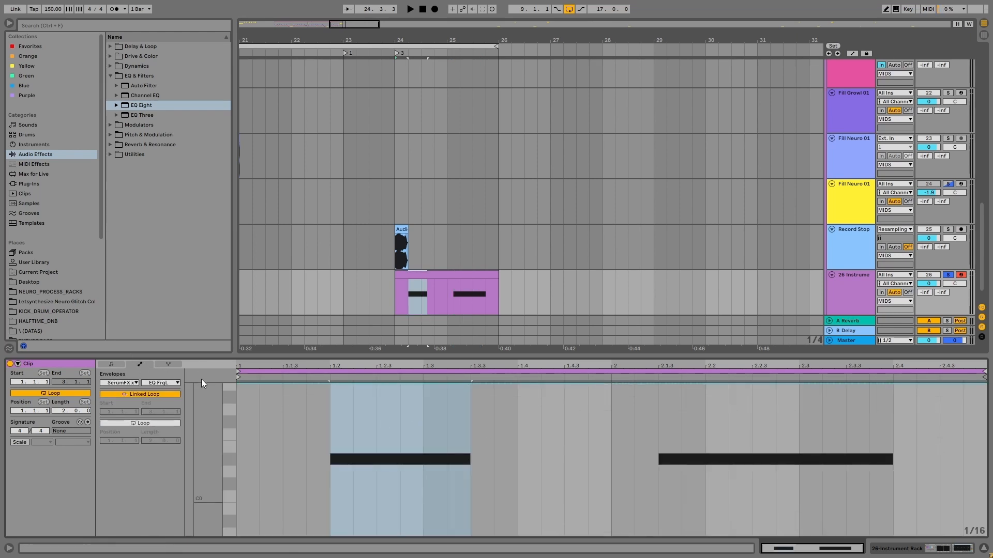
click(128, 383)
click(144, 388)
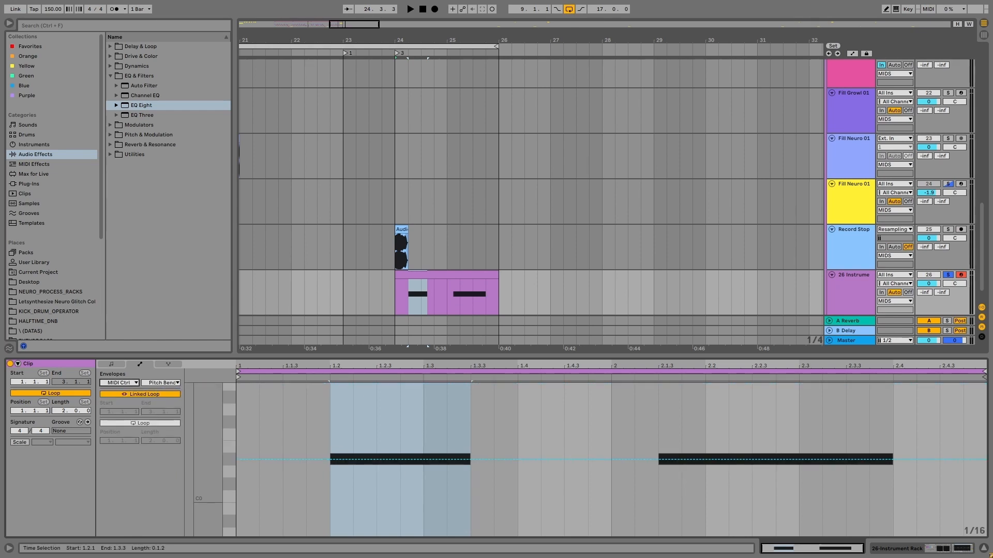
drag(660, 461, 706, 404)
drag(836, 460, 847, 514)
key(space)
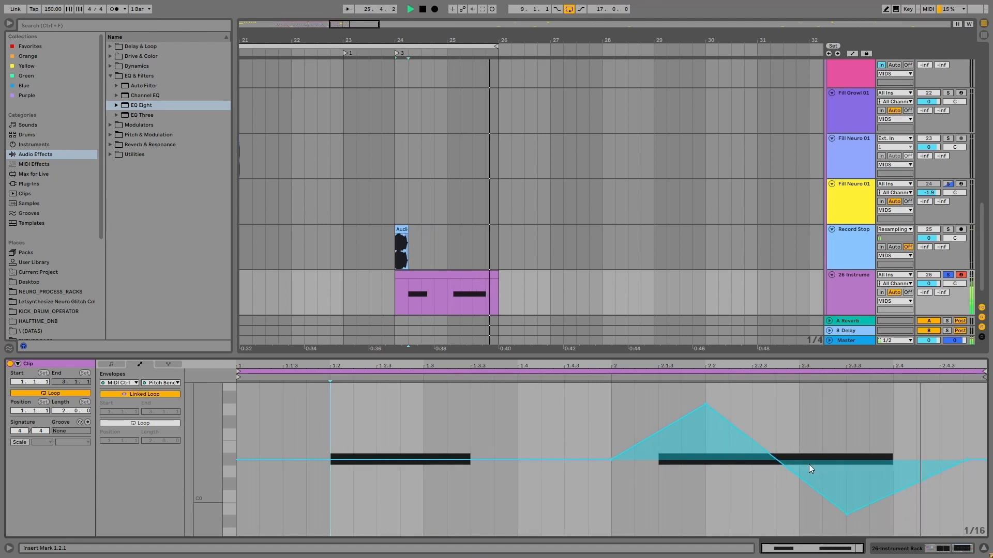
key(space)
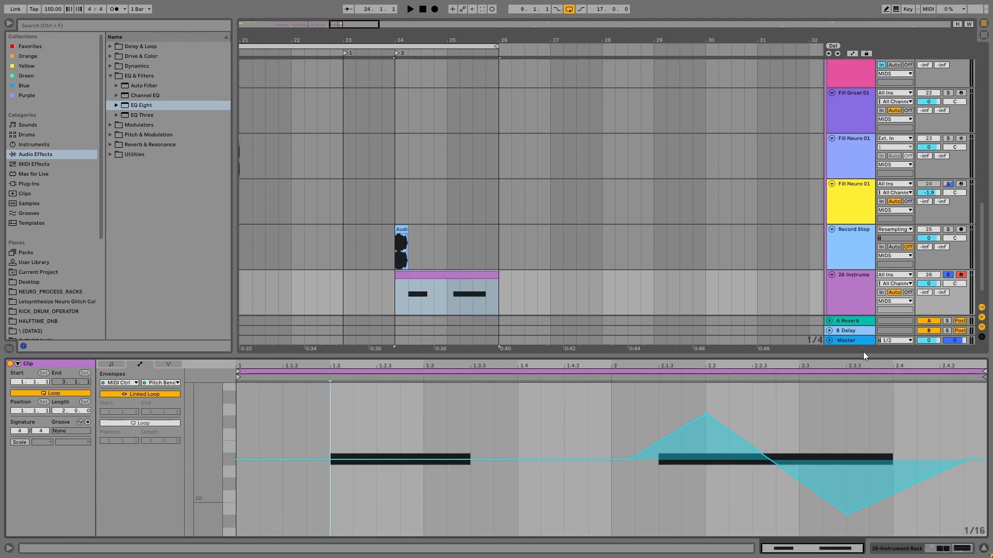
Show the bass track's devices, search the plug-ins for "ser" and insert a second SerumFX after EQ Eight
click(853, 289)
double_click(853, 288)
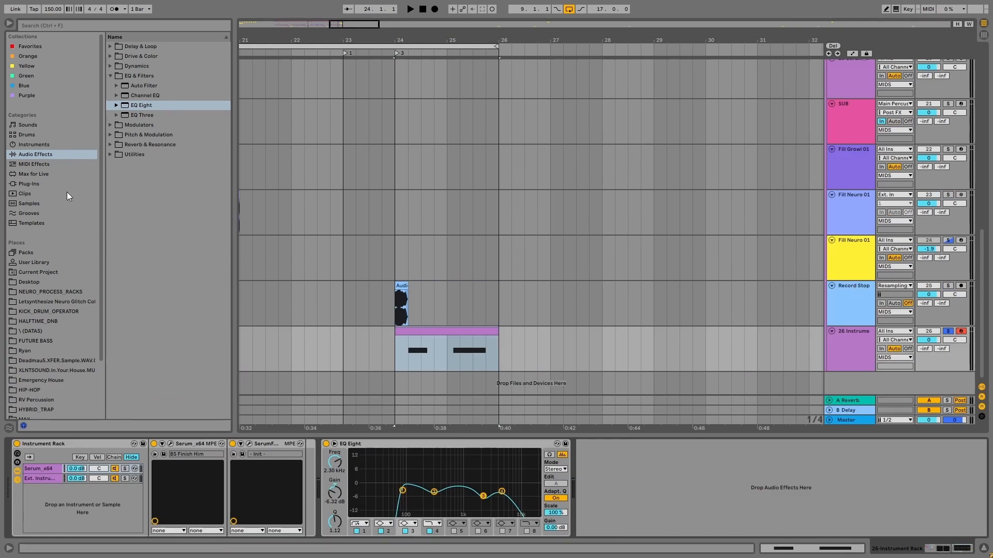
click(28, 184)
click(137, 25)
text(ser)
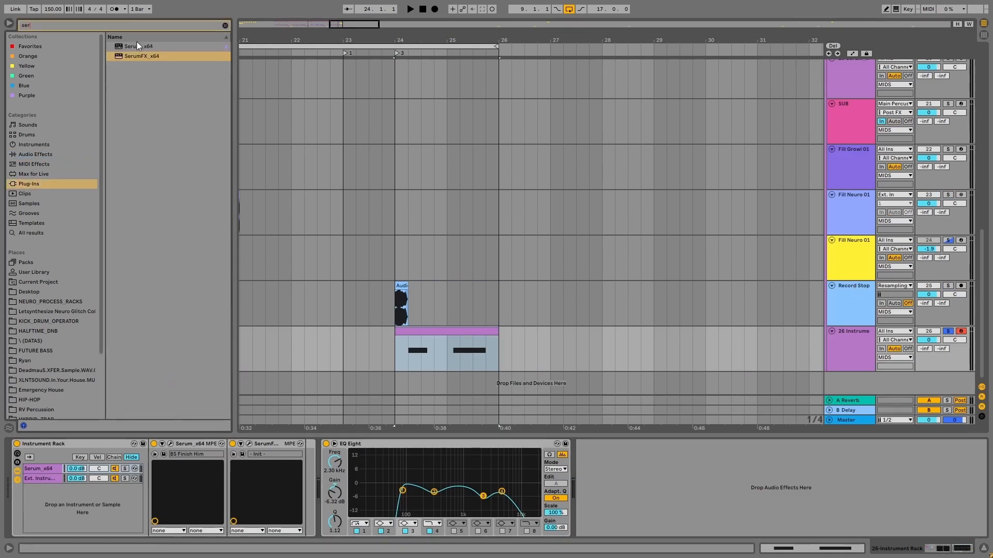
drag(139, 56, 581, 478)
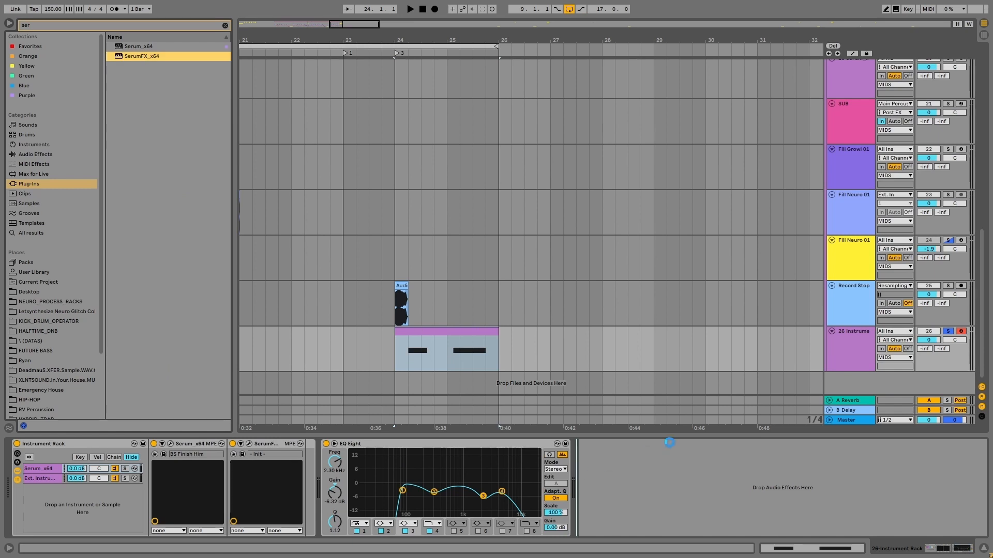
drag(669, 443, 683, 441)
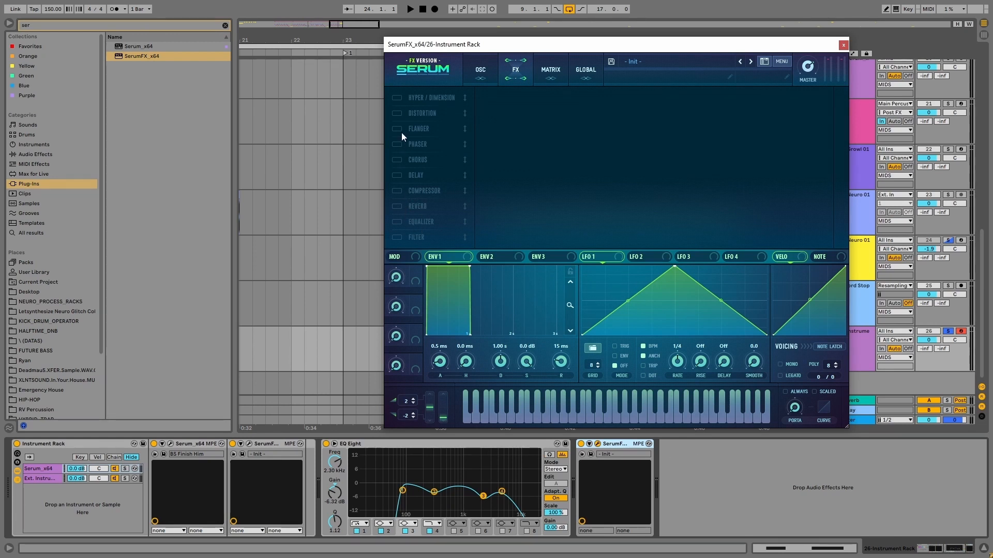
Enable Hyper/Dimension and a multiband Compressor directly after it in the second SerumFX, raise the compressor gain, play the clip and close the plug-in window
click(405, 98)
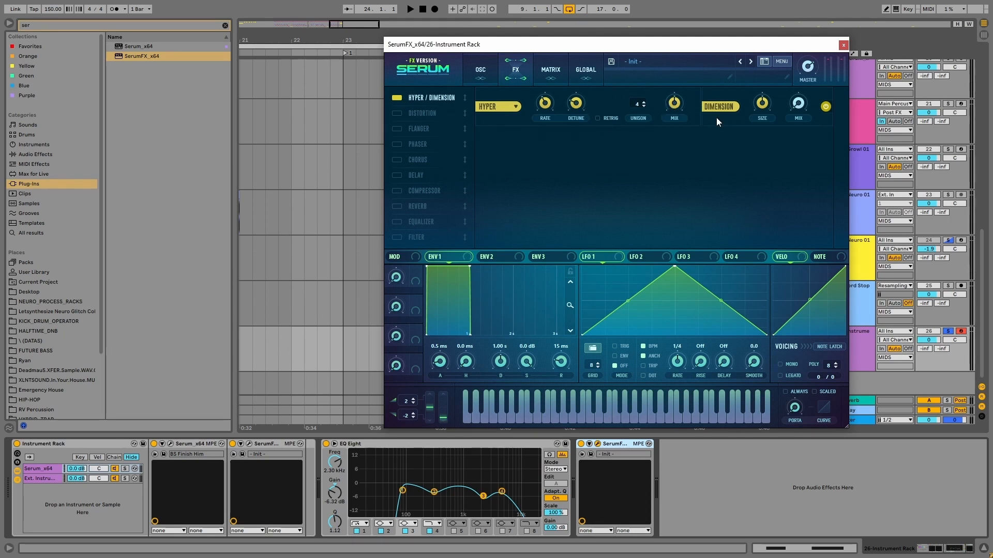
click(397, 191)
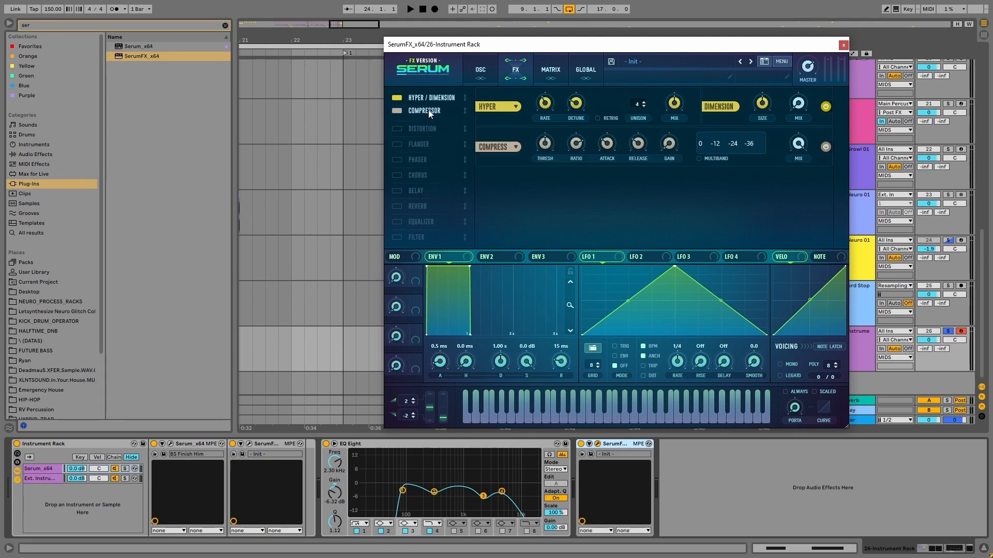
drag(671, 146, 672, 115)
key(space)
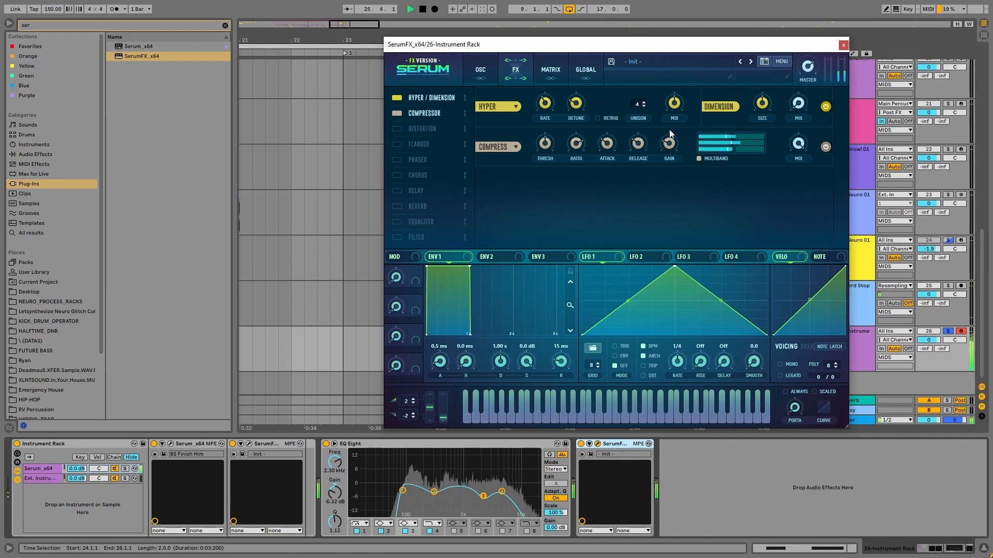
key(space)
click(843, 45)
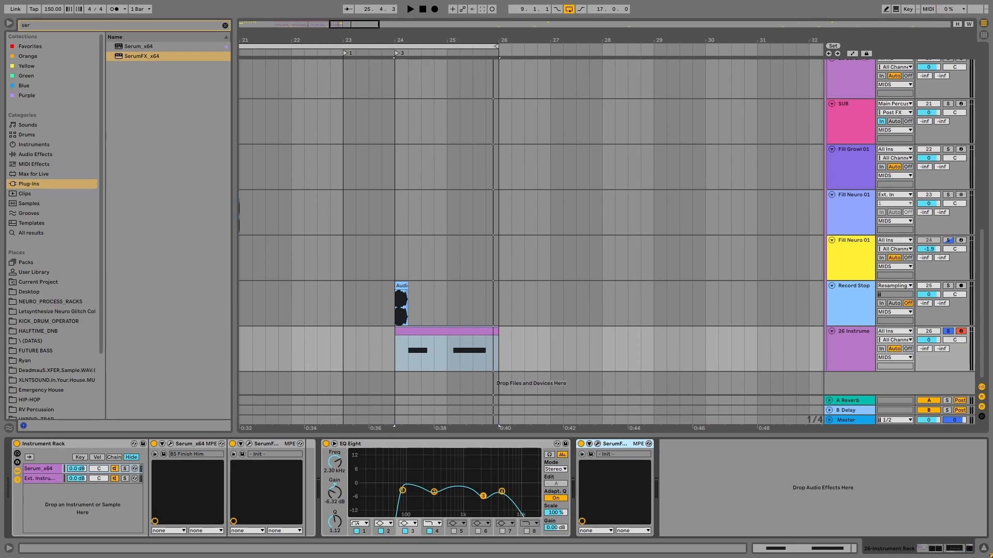
Clear the browser search, insert the Multiband Compression preset from Multiband Dynamics after the second SerumFX, and play the clip
click(225, 25)
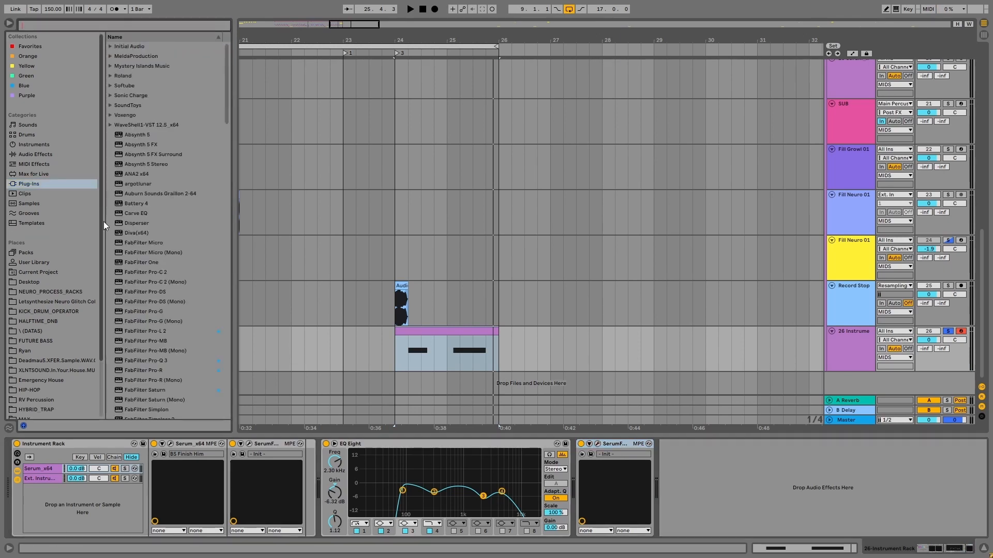
click(52, 154)
click(108, 65)
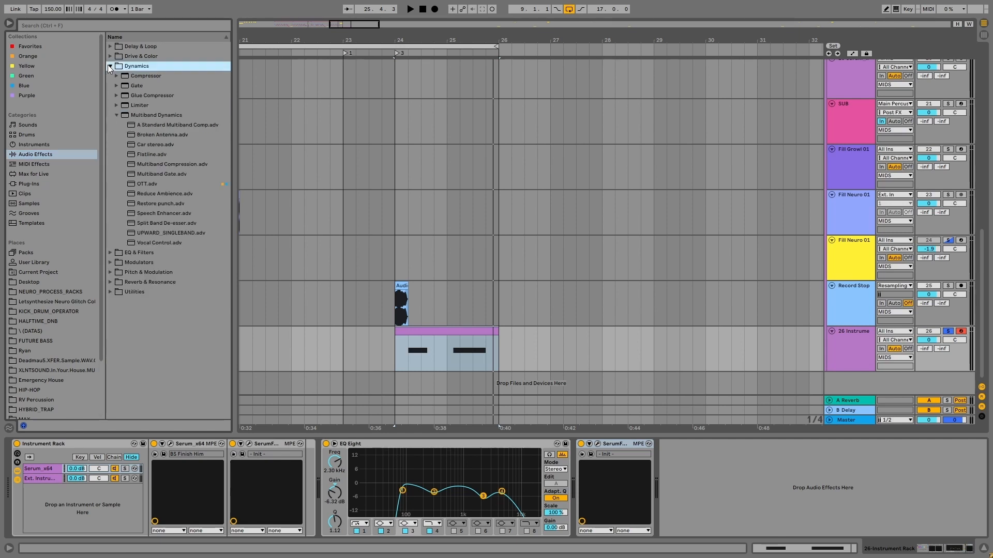
drag(144, 164, 705, 498)
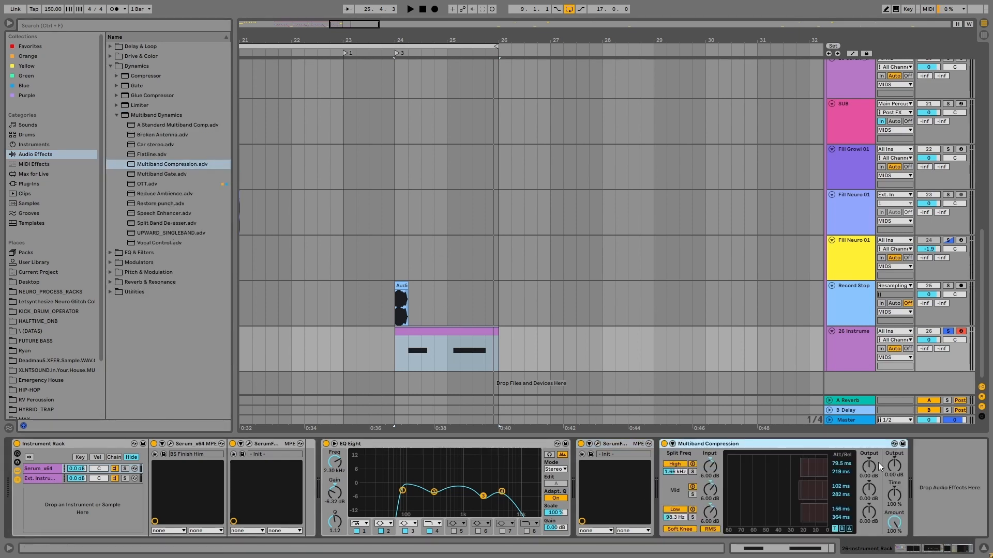
key(space)
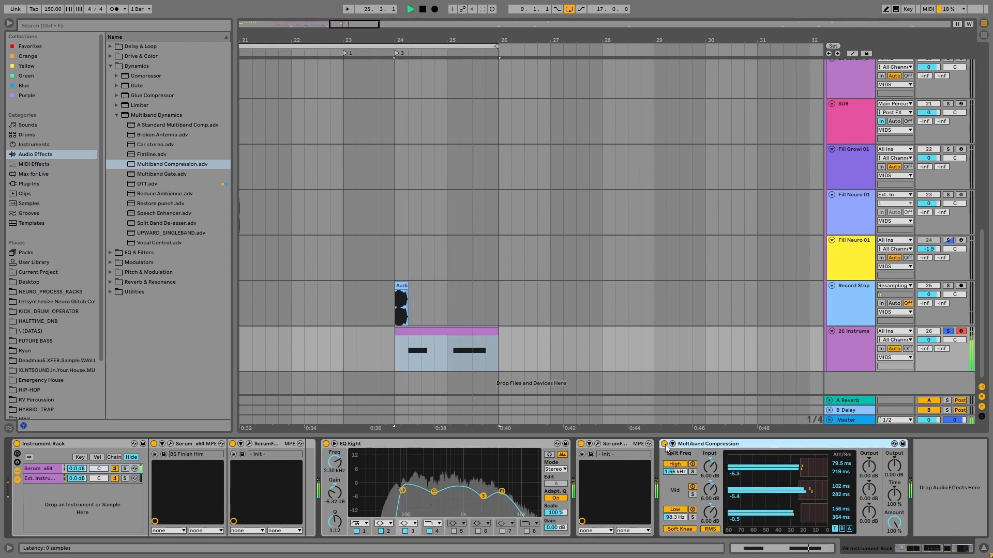
key(space)
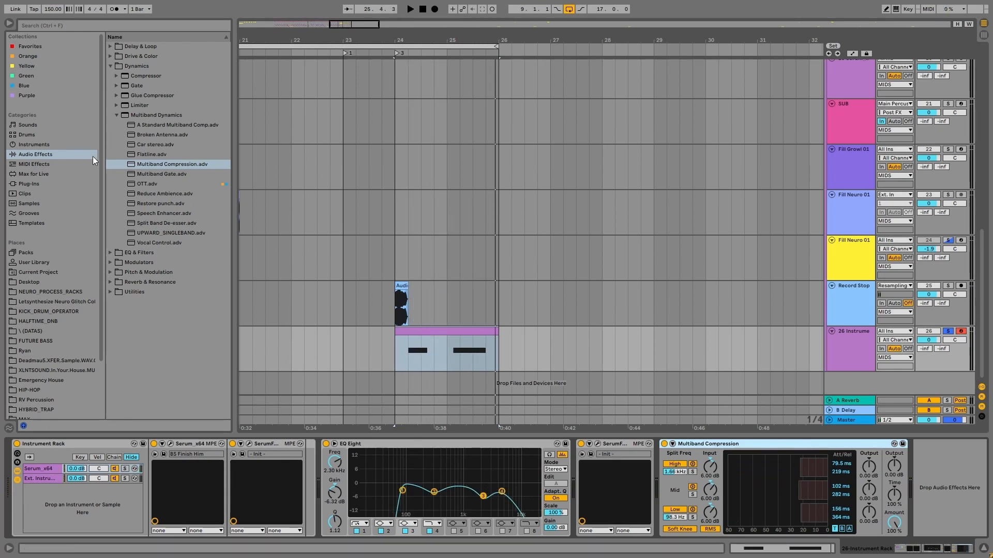
Insert a Utility from the Utilities audio effects after the Multiband Compression and switch it to Mono
click(112, 66)
click(111, 115)
double_click(134, 164)
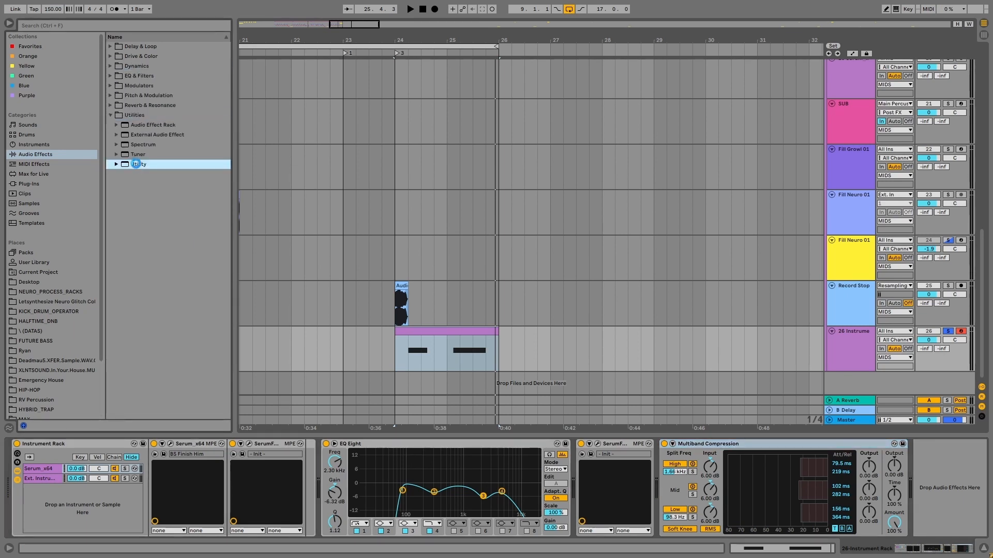
click(929, 511)
click(932, 550)
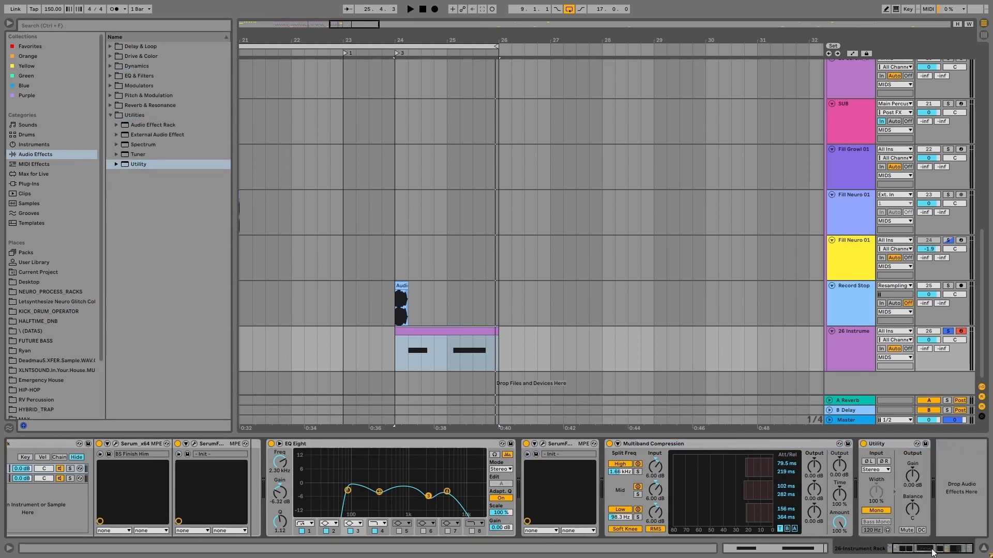
Insert an EQ Eight after Utility, make band 4 a high cut and lower it to about 6.12 kHz during playback
click(113, 73)
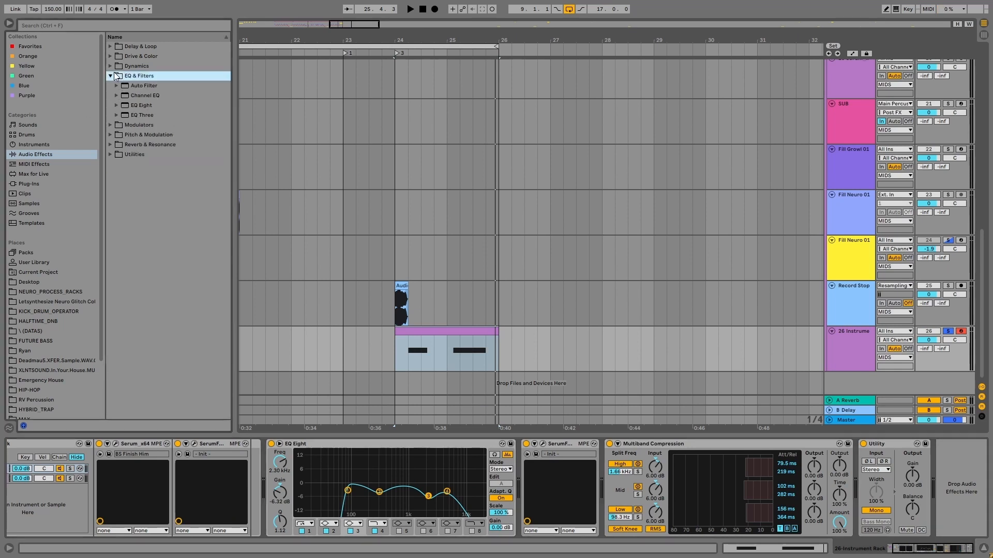
click(149, 105)
drag(934, 472, 930, 511)
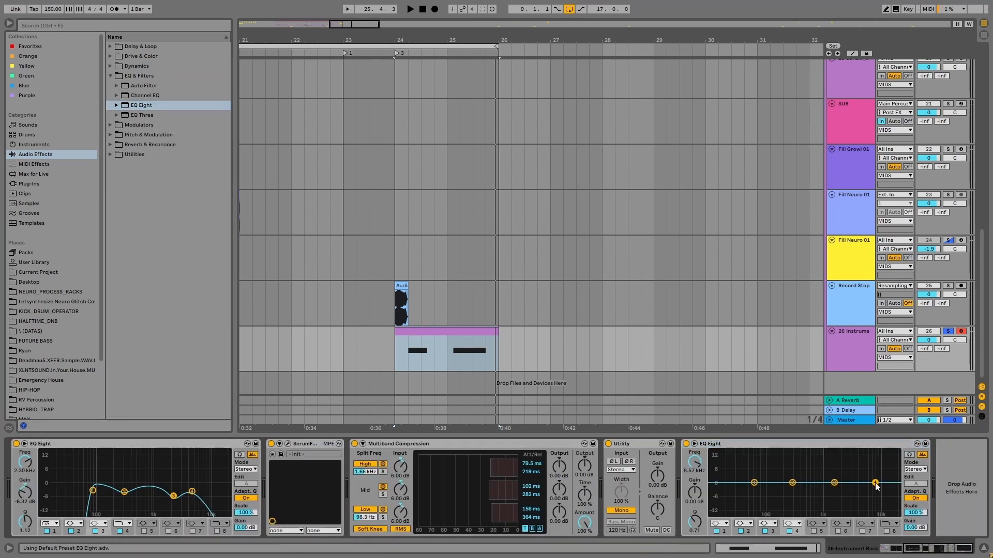
click(794, 524)
click(789, 508)
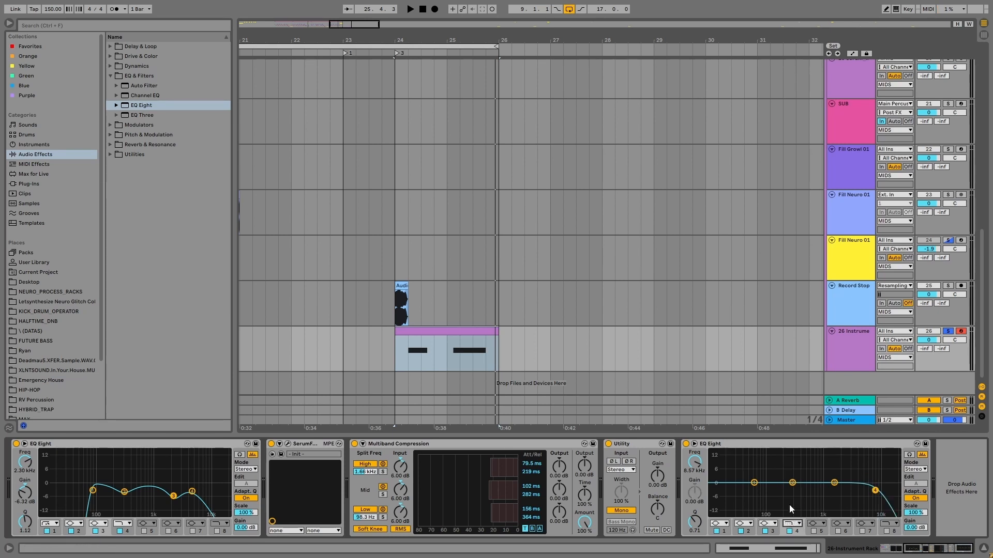
key(space)
drag(875, 490, 867, 489)
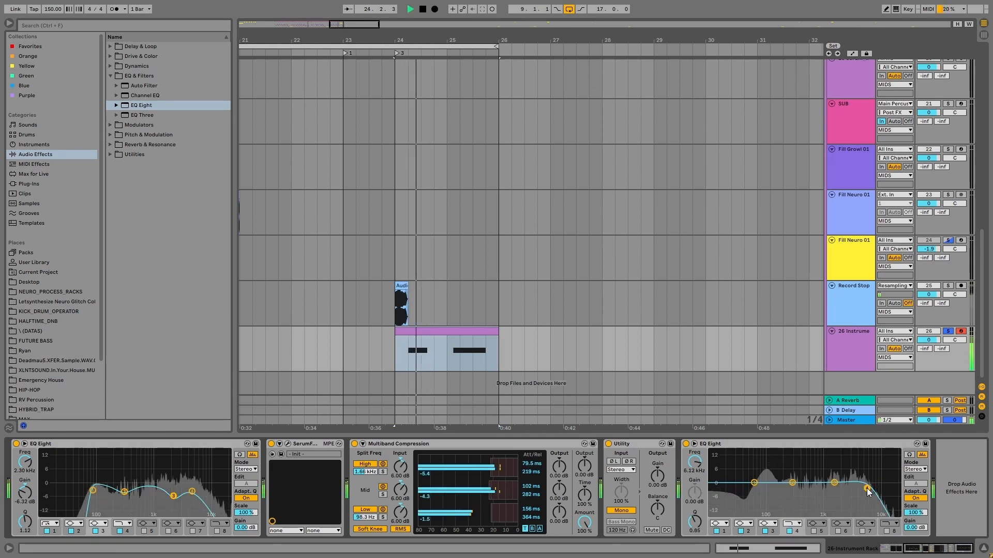
Make band 1 of the new EQ Eight a low cut and raise its frequency to about 88 Hz during playback
click(753, 482)
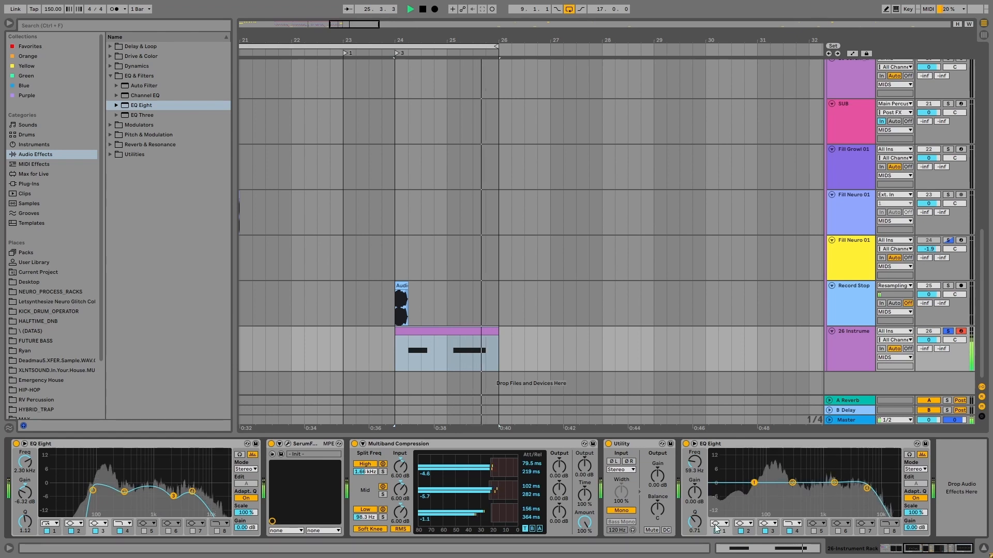
click(719, 524)
click(719, 462)
key(space)
key(space)
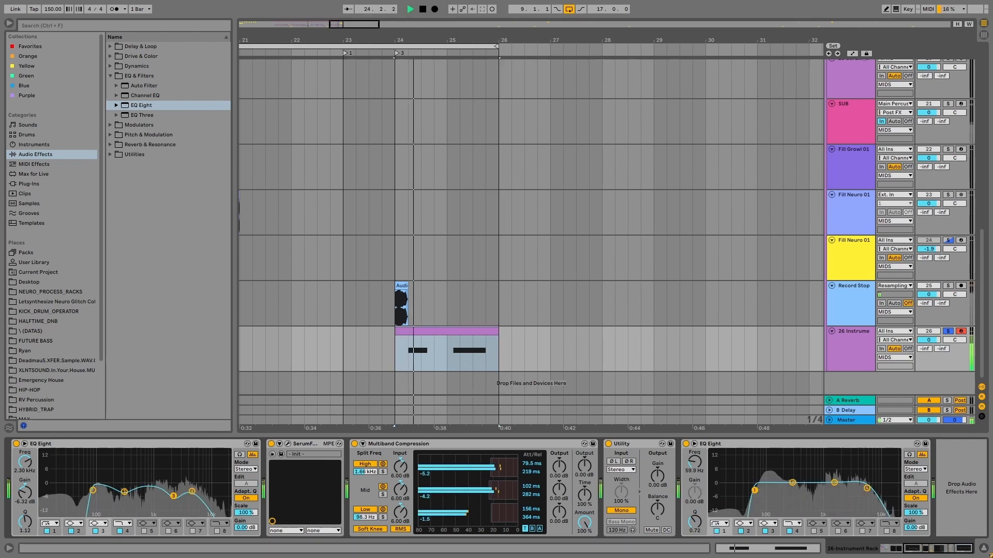
drag(754, 491, 764, 495)
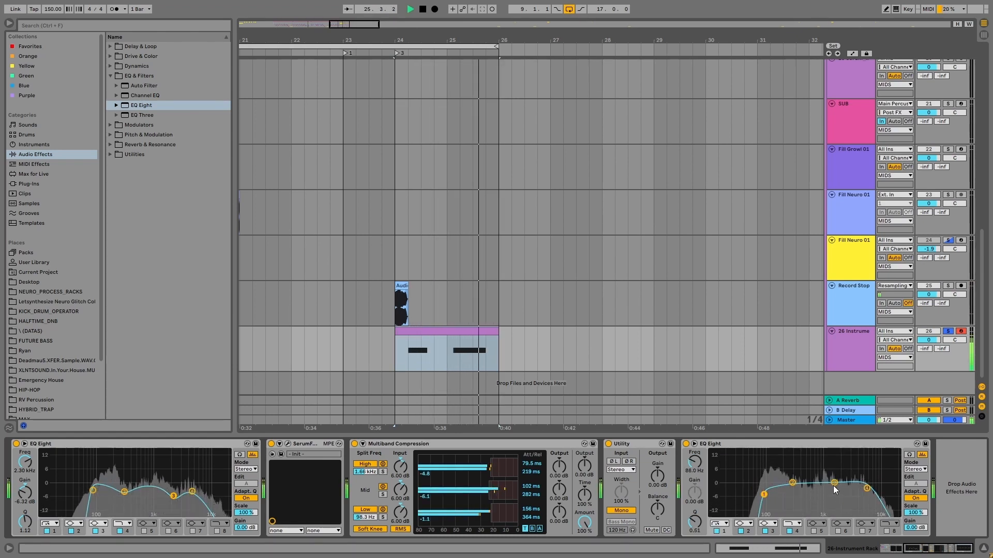
Pull band 3 of the new EQ Eight down to about -11.5 dB at 3.16 kHz and play the clip
key(space)
drag(834, 483, 851, 507)
key(space)
key(space)
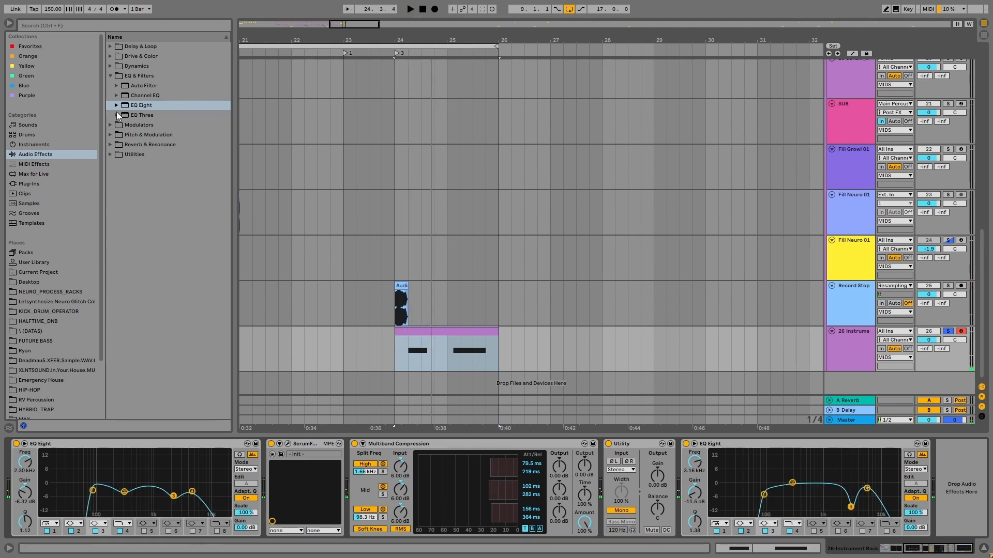
Insert a Hybrid Reverb from Reverb & Resonance after the EQ Eight and set its routing to Convolution
click(110, 76)
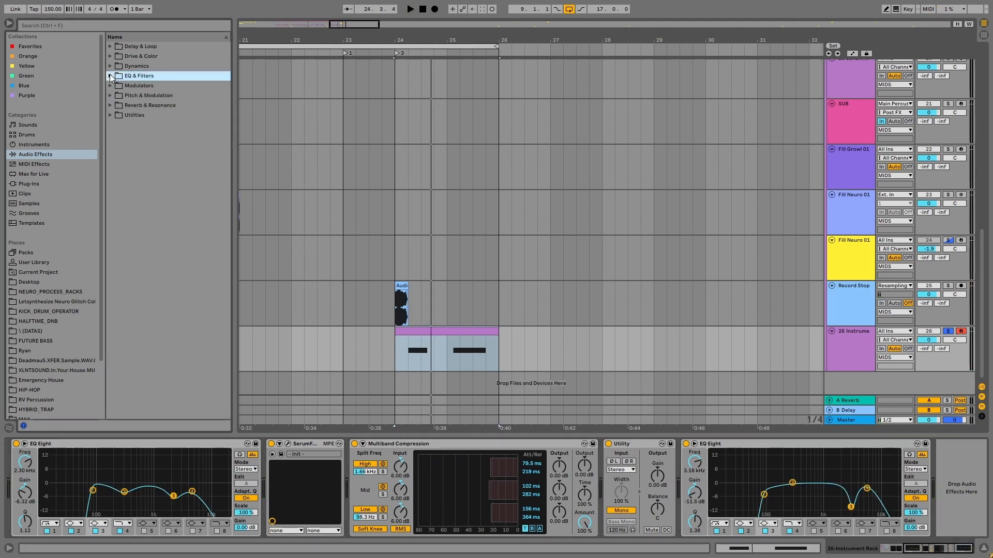
click(110, 105)
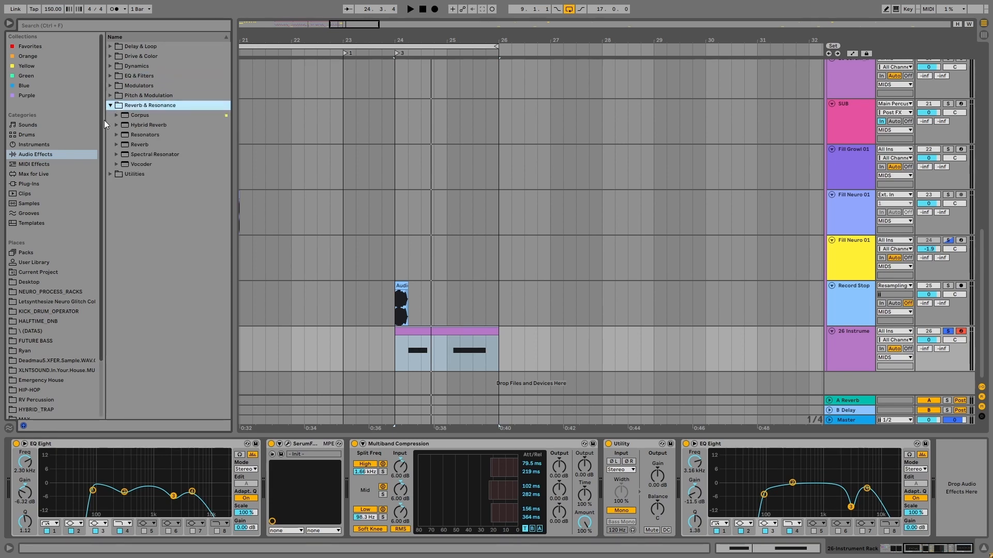
drag(123, 124, 954, 496)
click(787, 500)
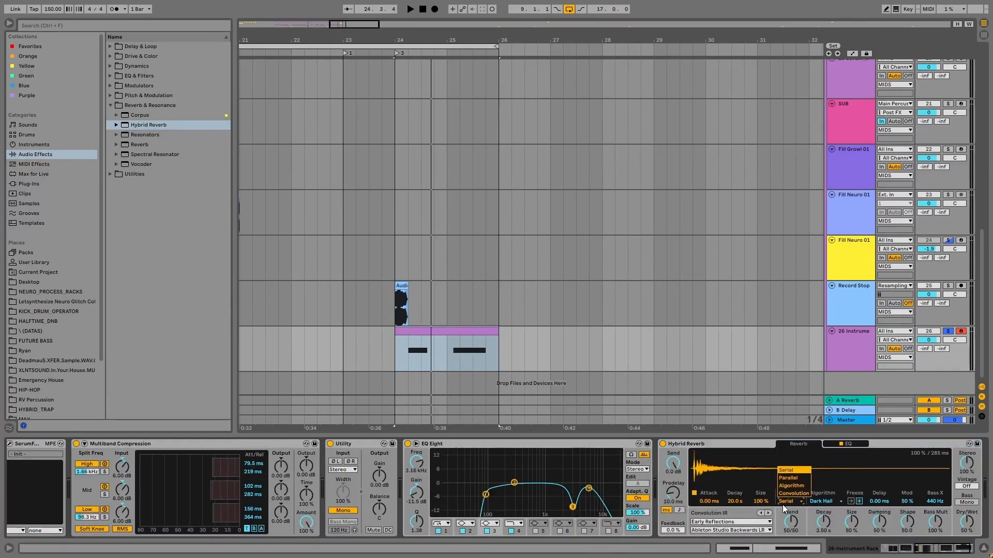
click(792, 494)
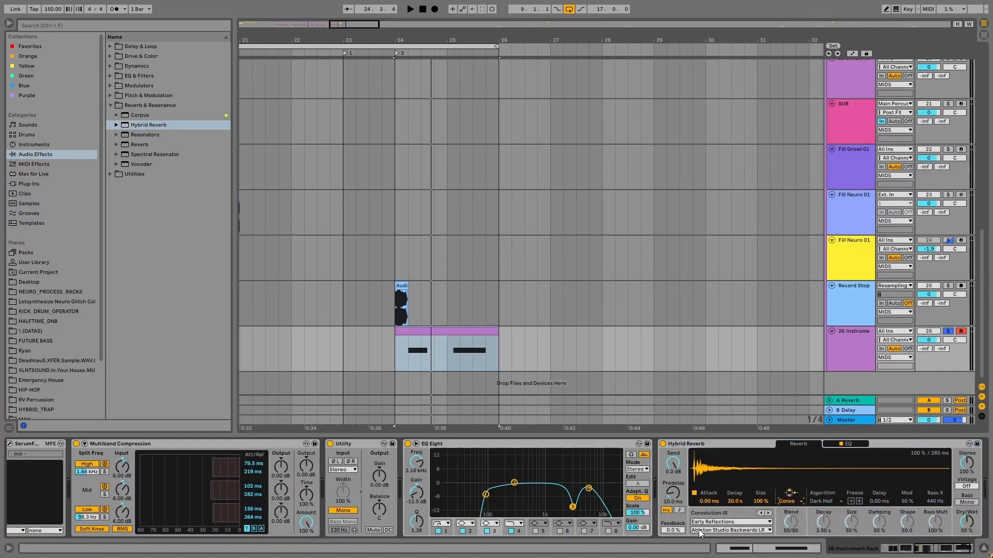
Keep the Ableton Studio Backwards LR impulse response, set Hybrid Reverb's Dry/Wet to 70% and play the clip
click(746, 530)
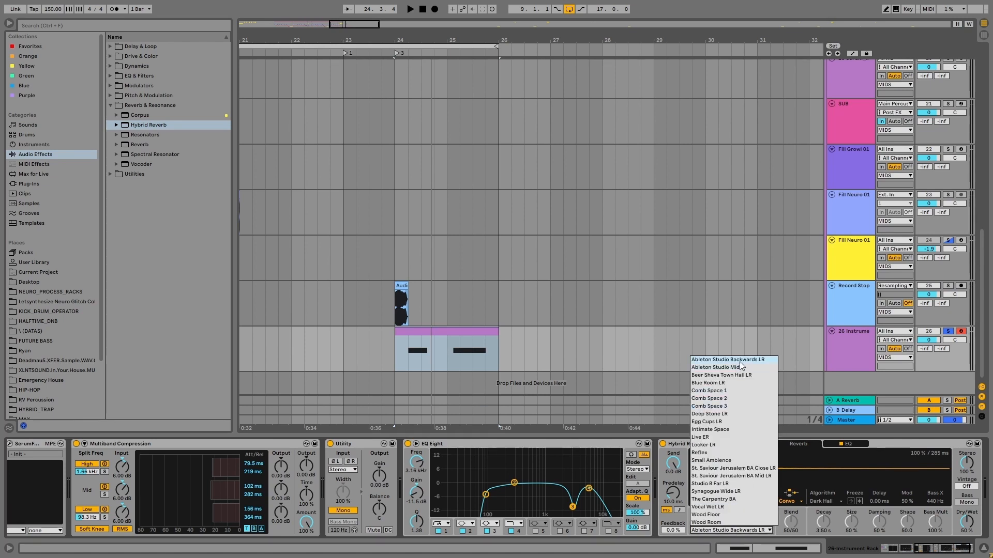
click(904, 444)
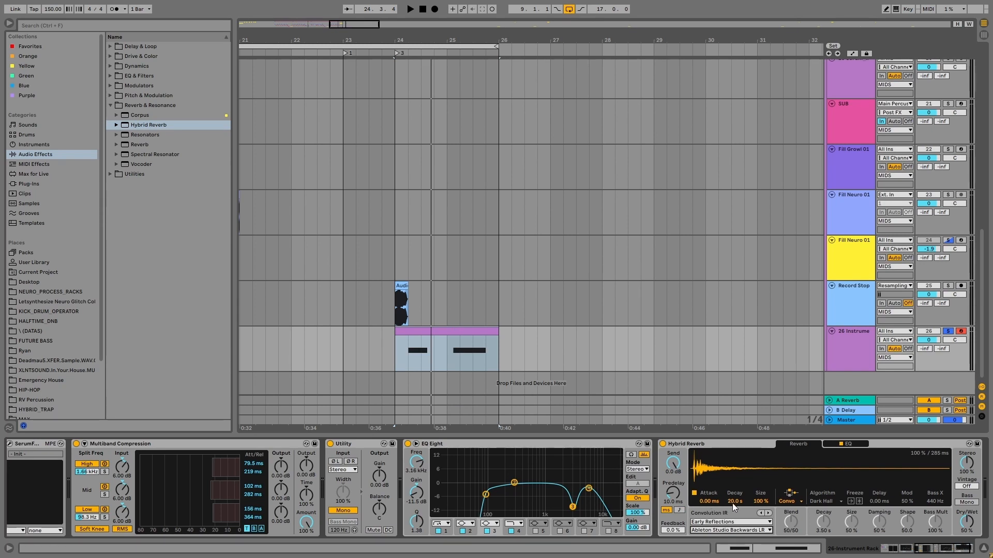
drag(966, 522, 914, 520)
key(space)
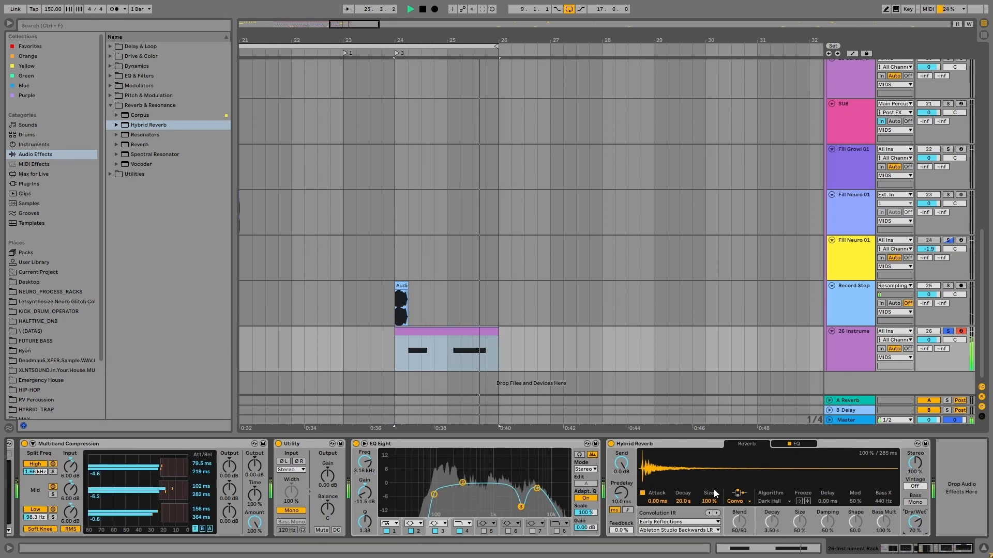
key(space)
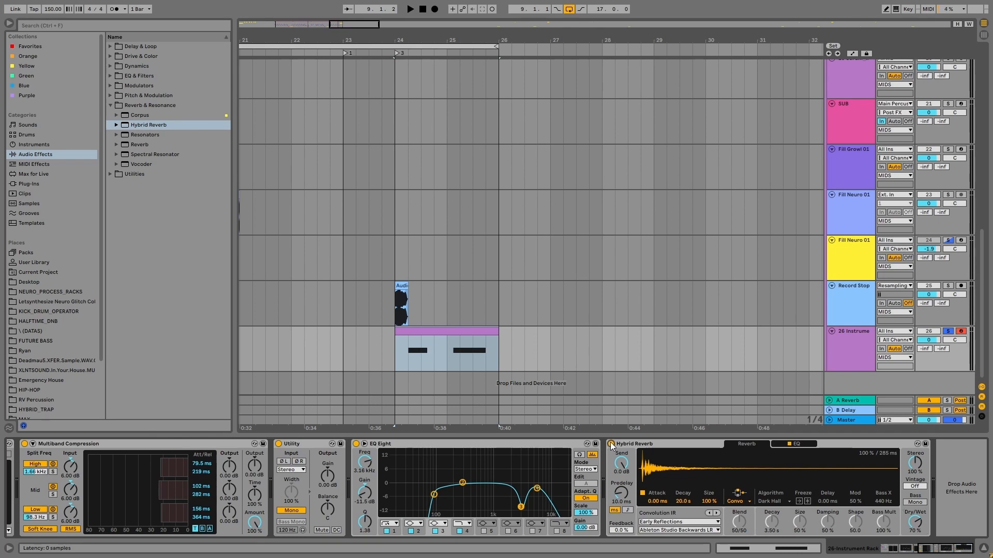
Audition the clip with Hybrid Reverb bypassed and turn the reverb back on to compare
click(612, 444)
key(space)
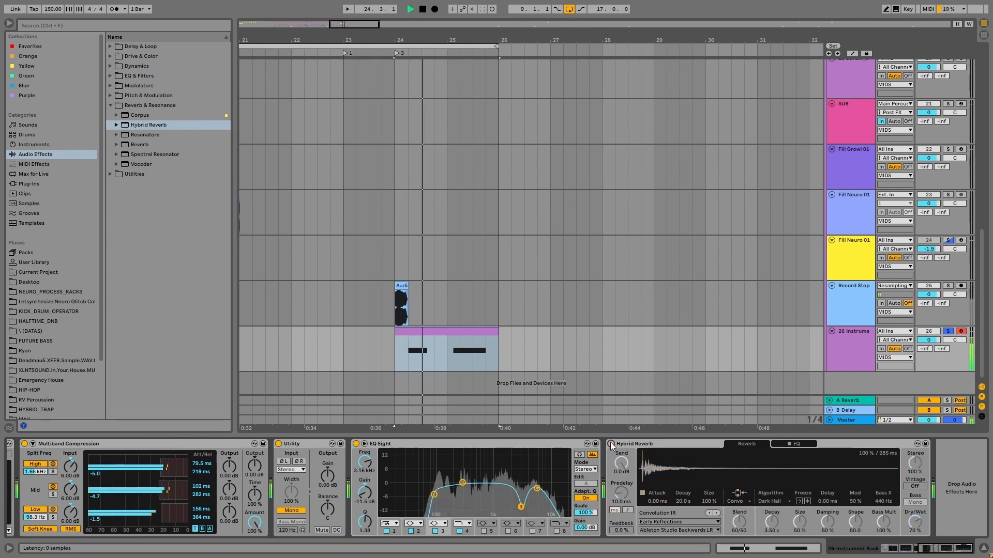
click(611, 444)
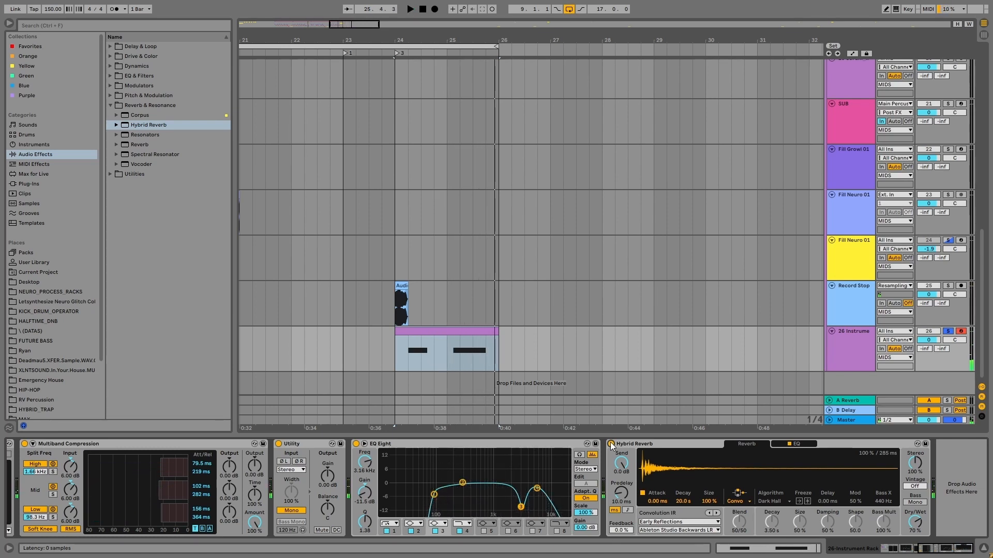
Insert a Saturator from Drive & Color after Hybrid Reverb, raise its Drive to about 5.14 dB and play the clip
click(111, 103)
click(110, 56)
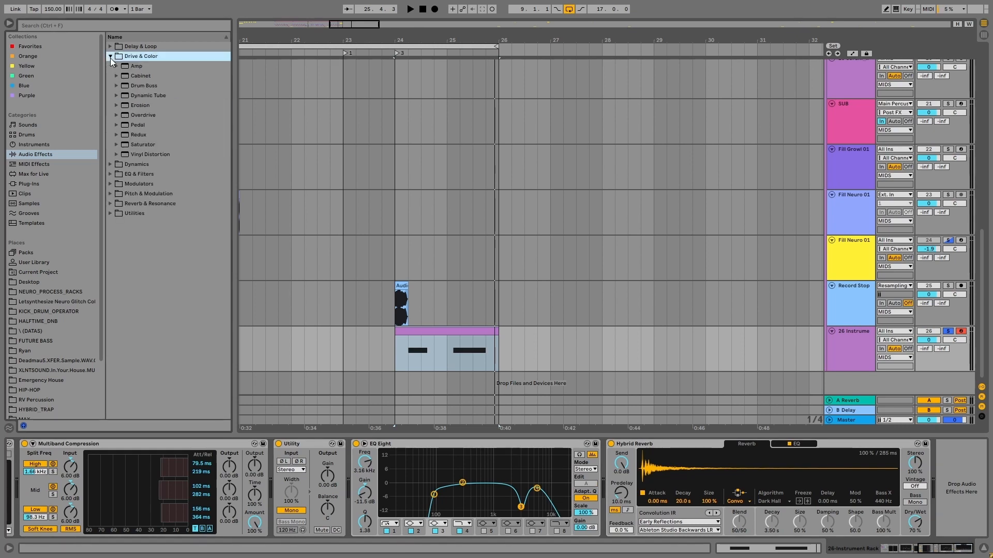
drag(143, 145, 938, 423)
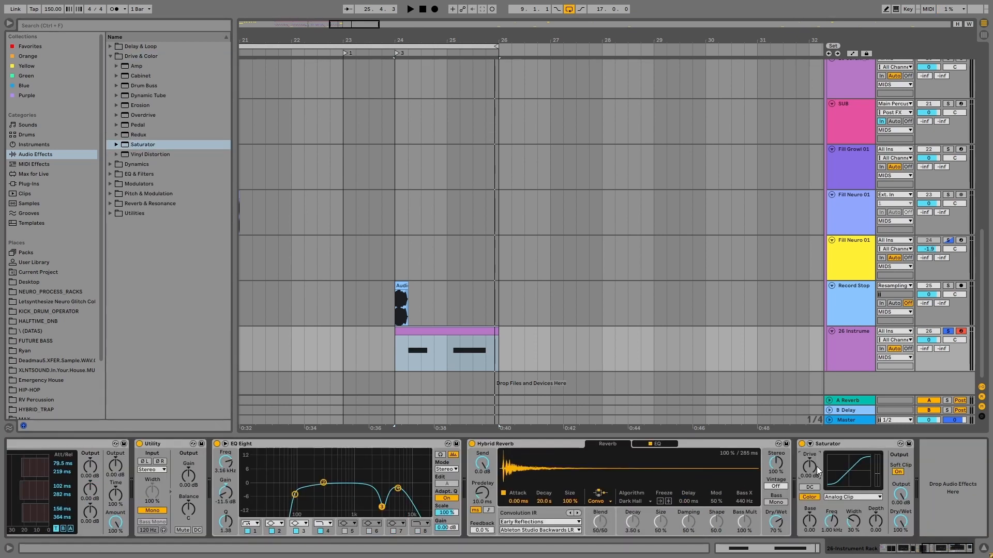
drag(810, 467, 811, 458)
key(space)
key(space)
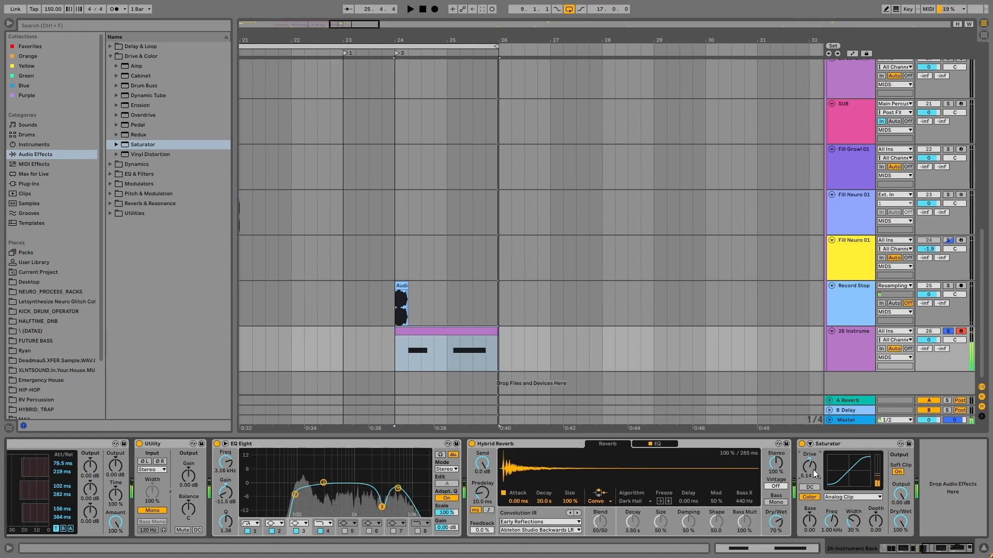
Insert a Reverb after the Saturator and lower its Dry/Wet to 37% while playing the clip
click(110, 203)
click(138, 147)
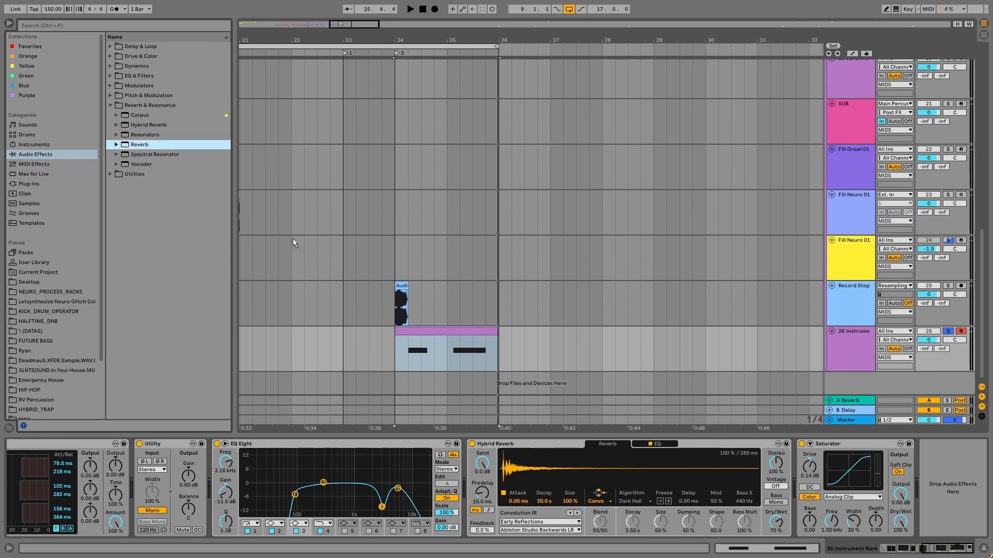
drag(910, 493, 910, 494)
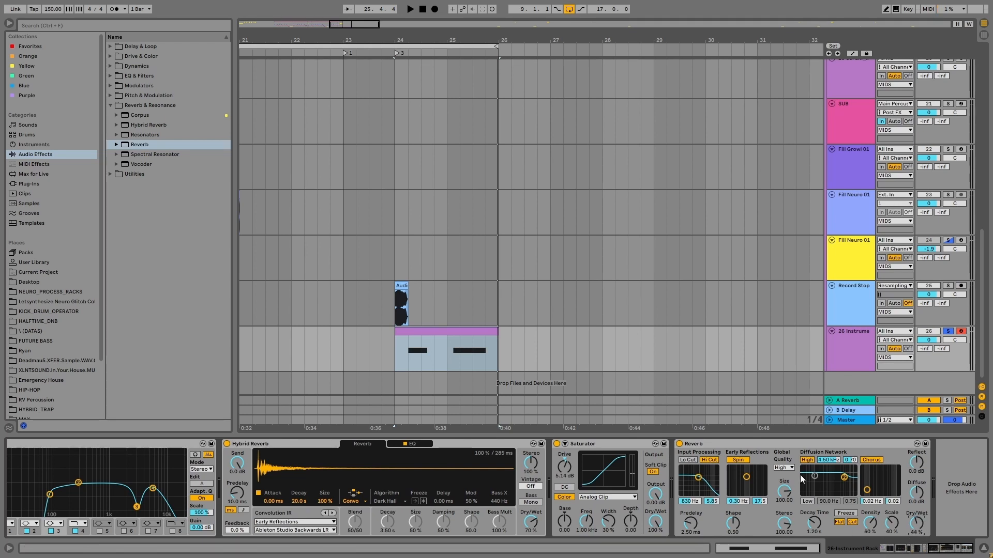
key(space)
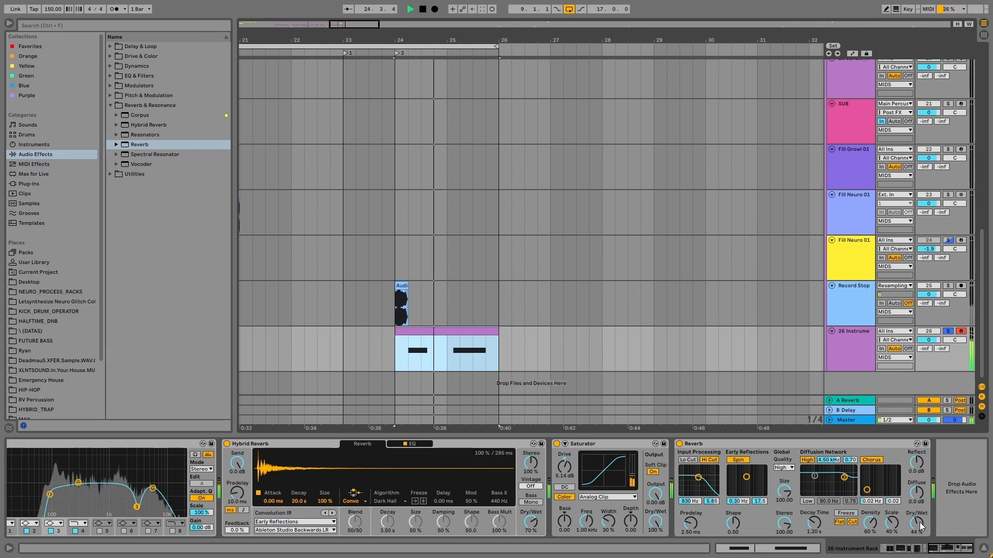
drag(919, 522, 920, 530)
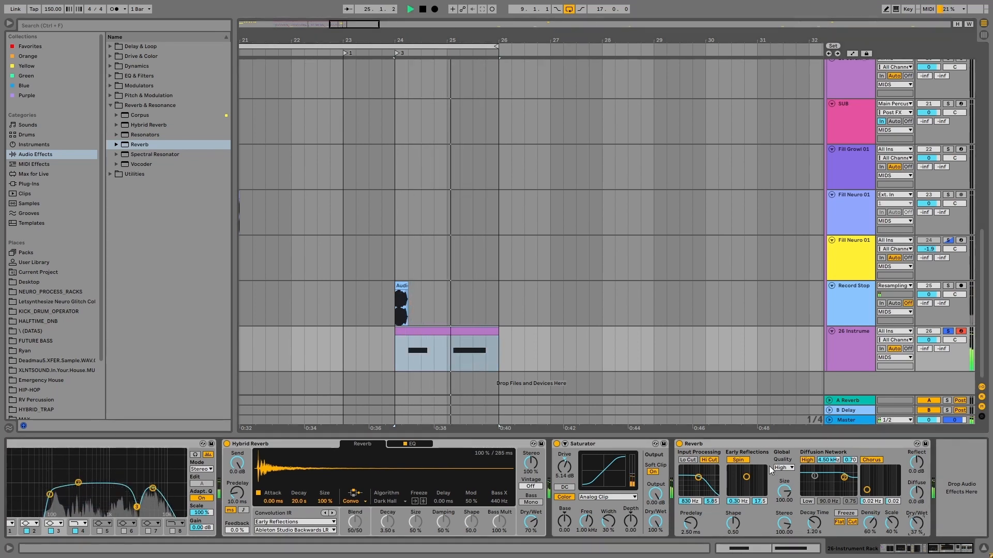
key(space)
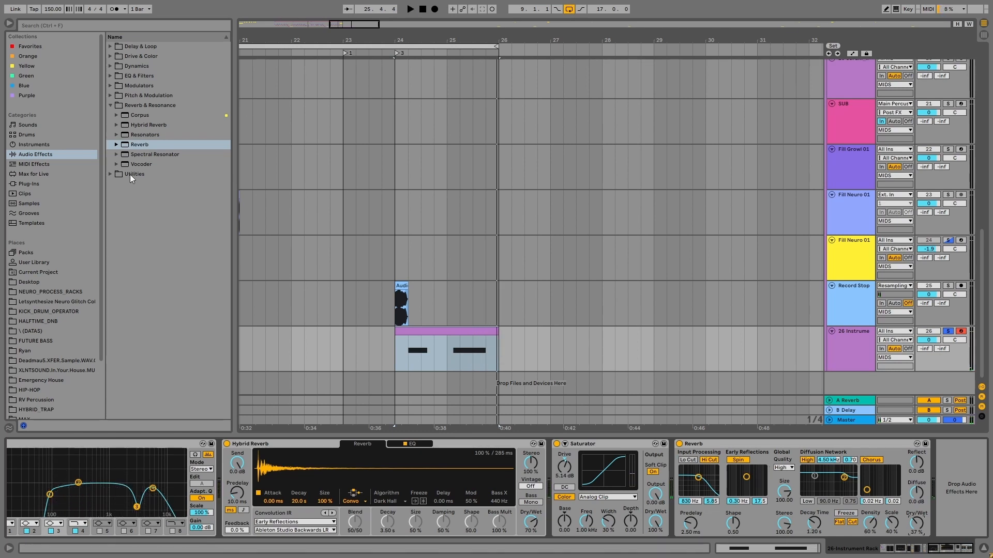
Insert an Auto Pan between Hybrid Reverb and Saturator, with Amount at about 49.2% and a sawtooth waveform
click(110, 174)
click(110, 96)
drag(136, 105, 590, 500)
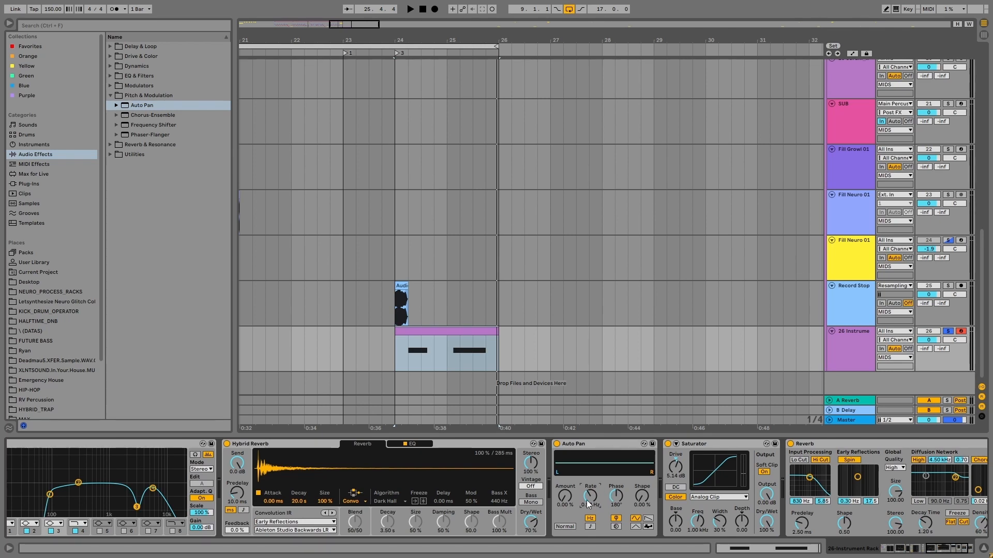
drag(567, 496, 582, 499)
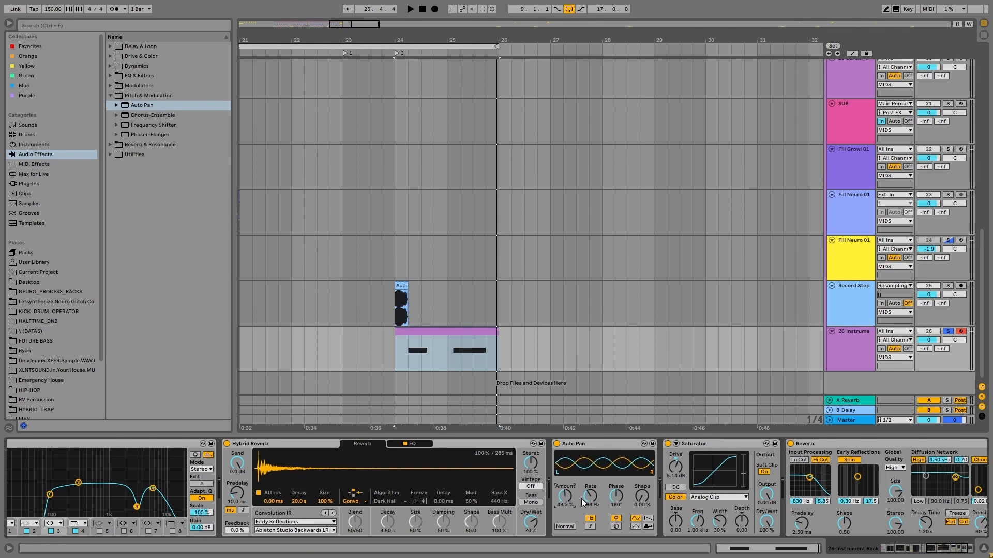
click(646, 519)
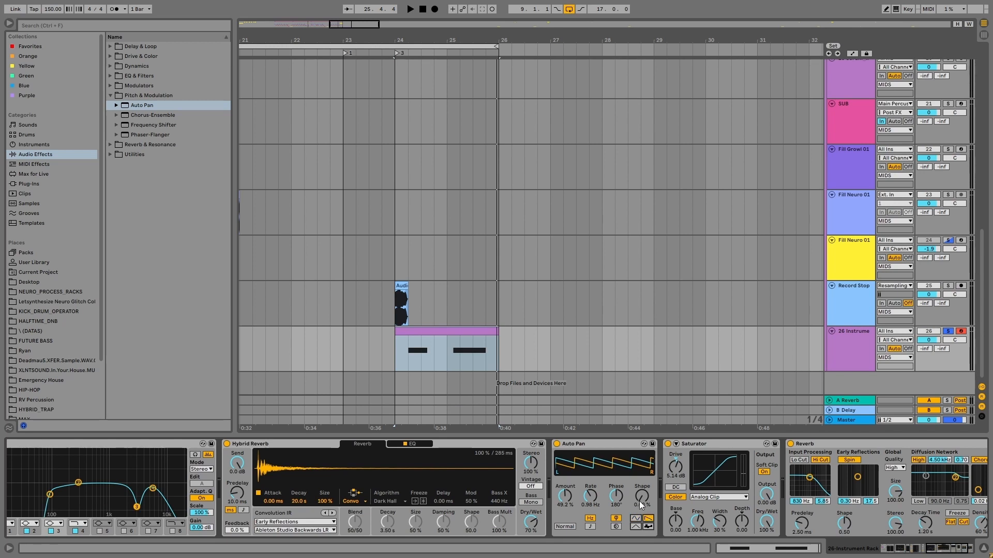
Play the clip and raise Auto Pan's Amount to about 61.1%, then stop playback
click(616, 445)
key(space)
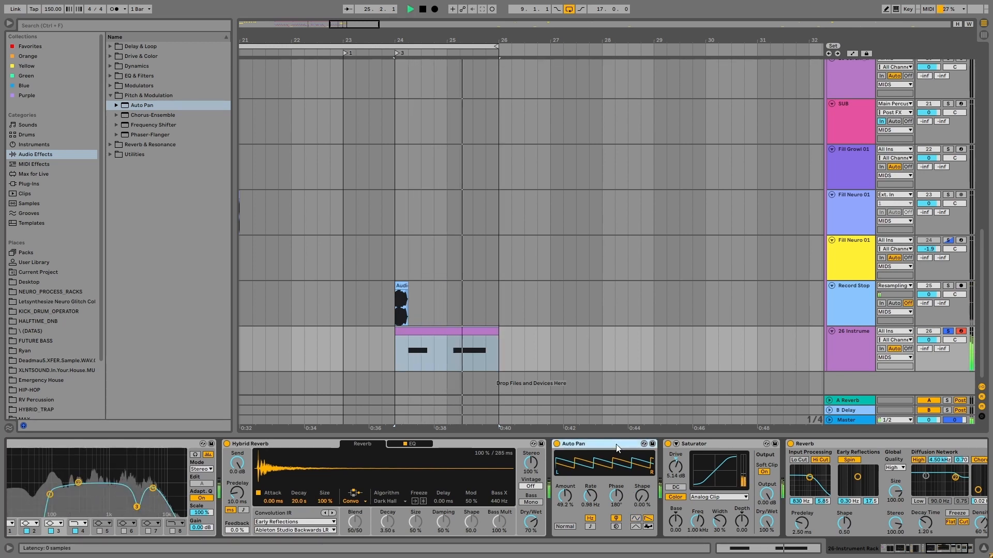
drag(567, 495, 567, 481)
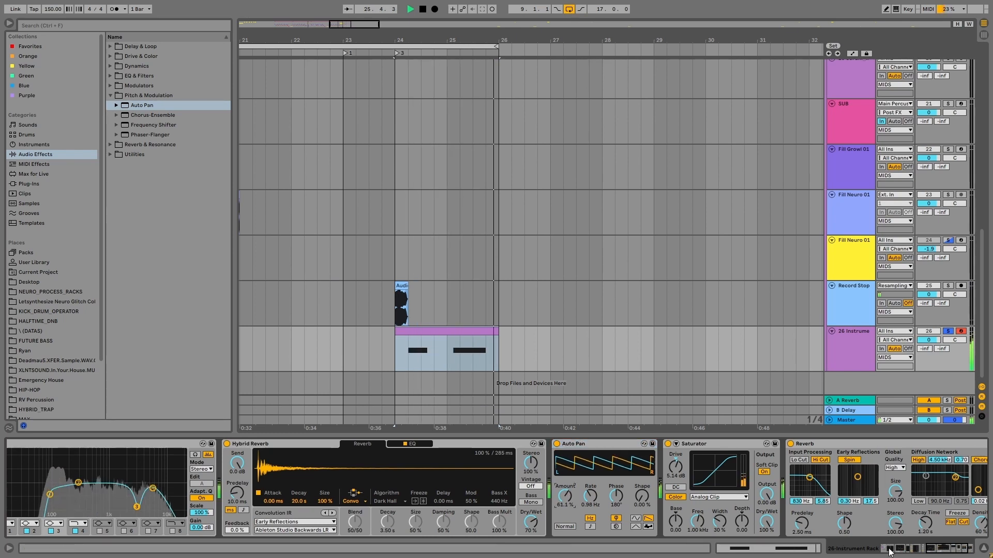
drag(943, 552, 932, 552)
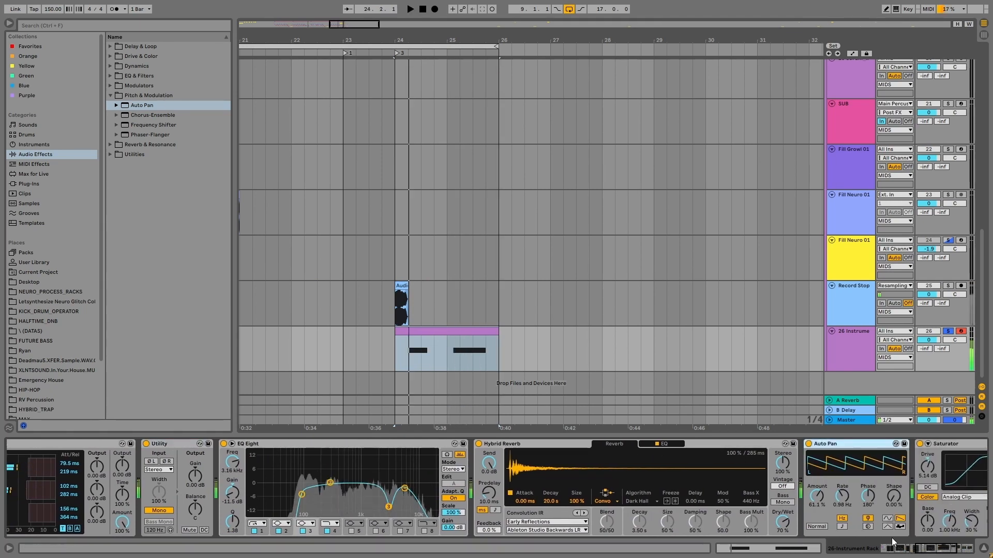
key(space)
Place the insert marker at 24.1.1, the start of the bass clip on the 26 Instrument track
drag(929, 550, 939, 550)
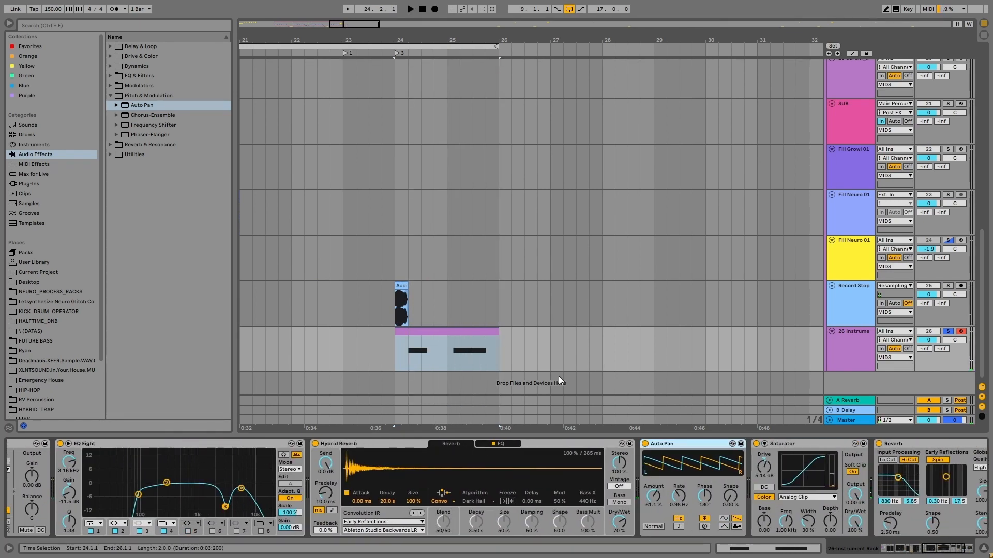
click(461, 330)
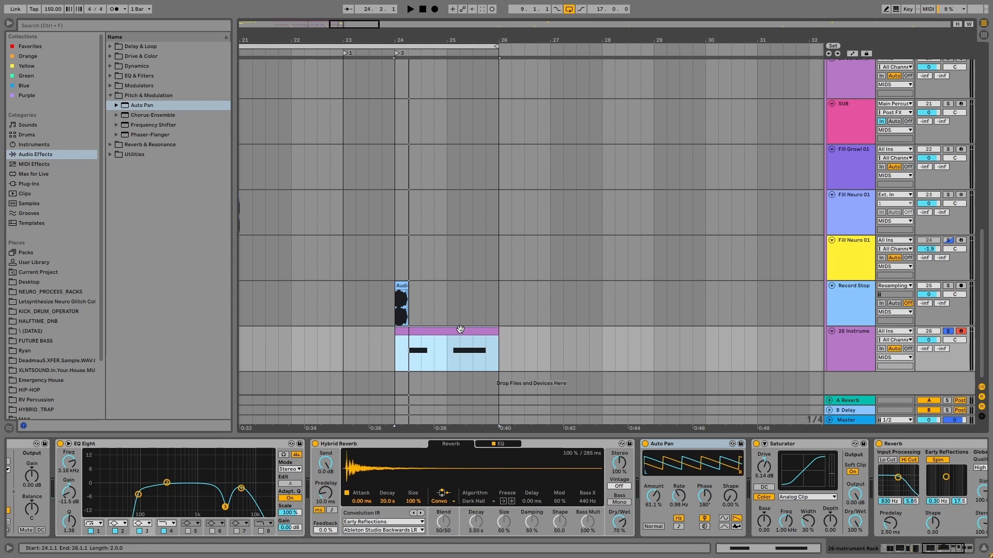
click(399, 349)
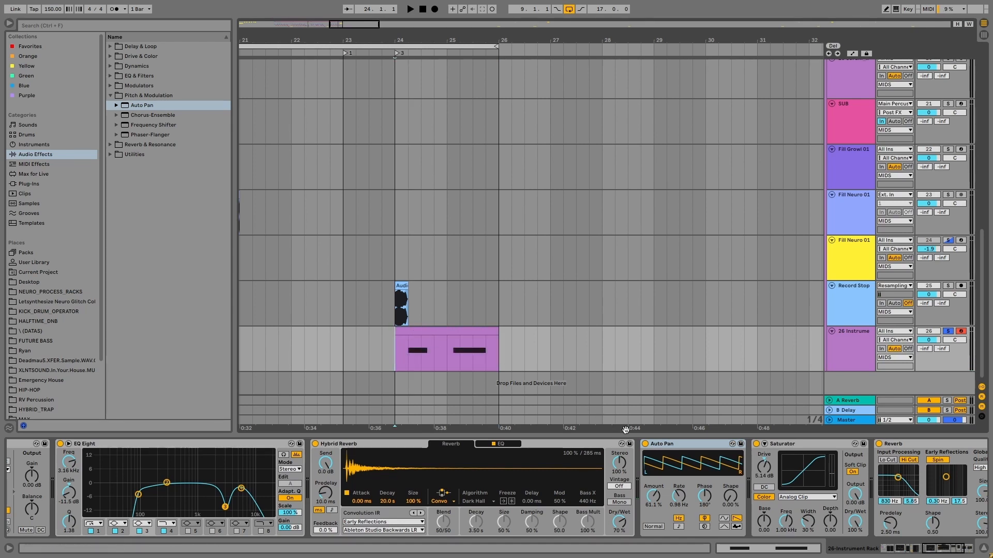
Play the bass clip on the 26 Instrument track from 24.1.1 to hear the Auto Pan, and stop playback
click(683, 446)
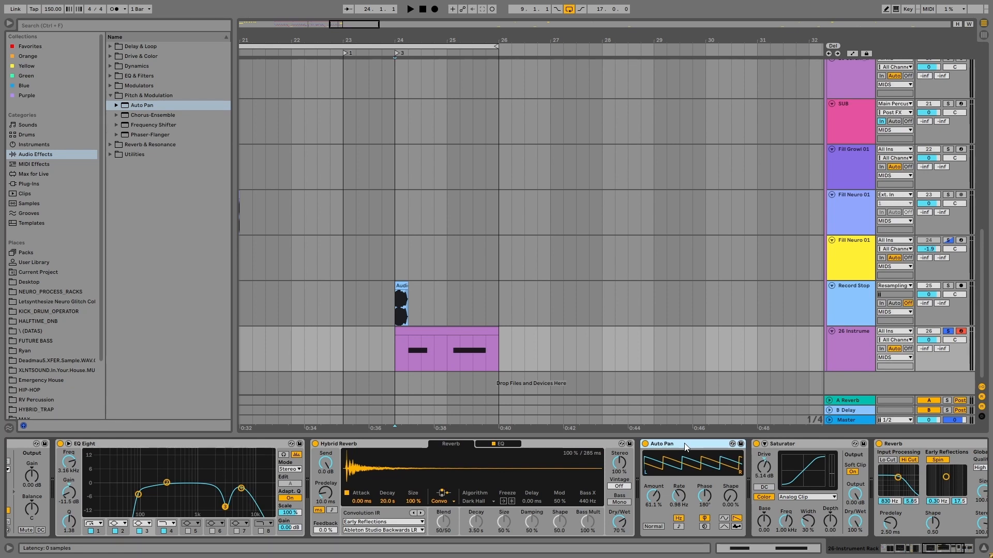
click(453, 329)
key(space)
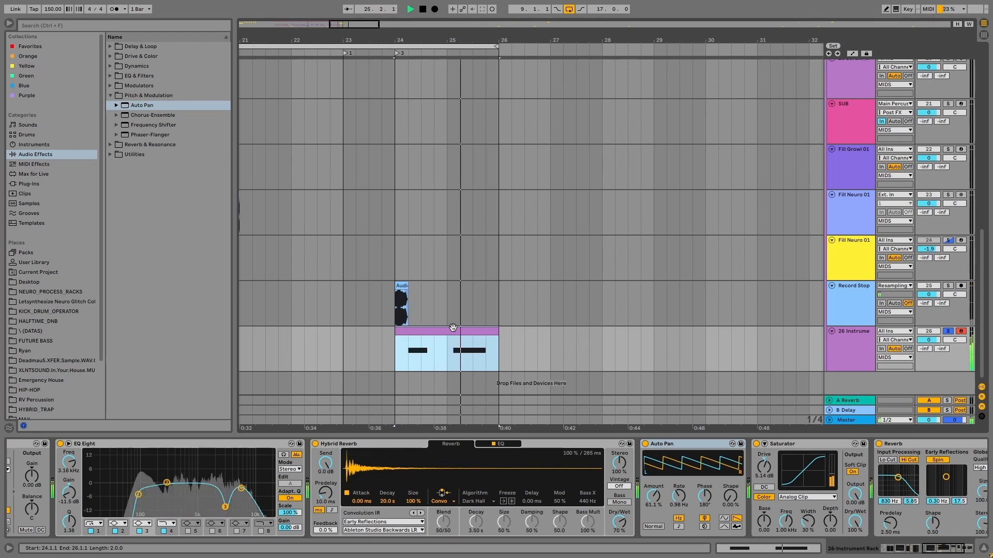
key(space)
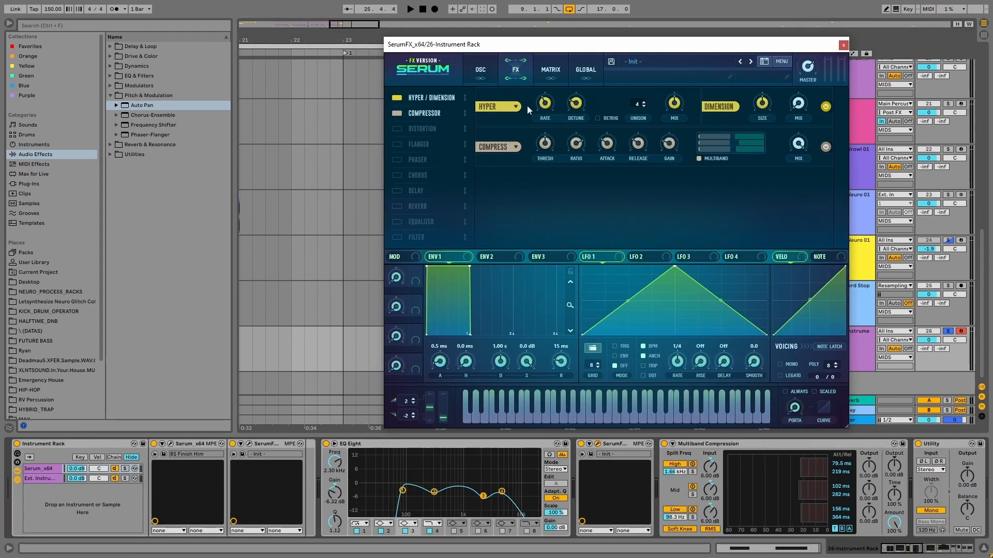
Close the SerumFX window and automate Device On for the SerumFX before Multiband Compression across the bass clip
click(843, 44)
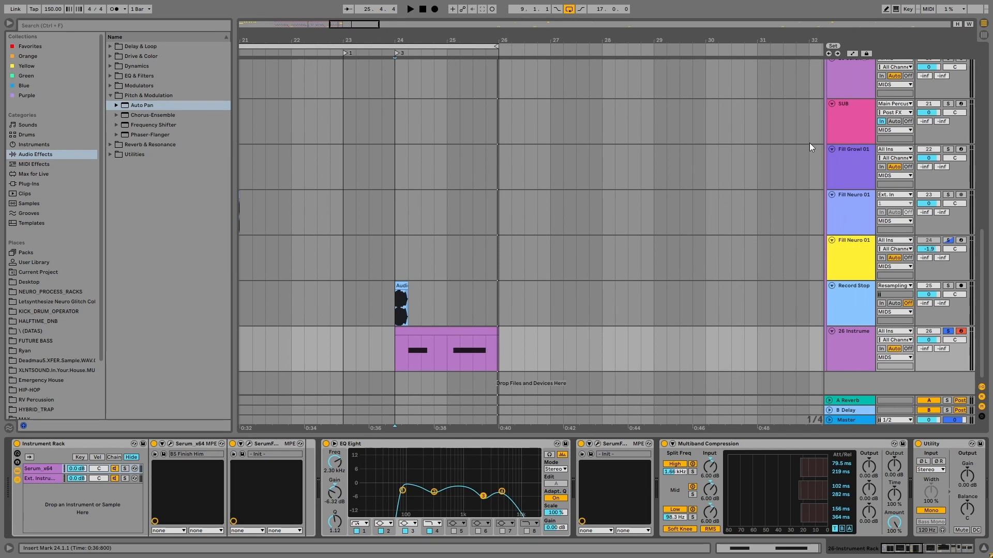
click(581, 443)
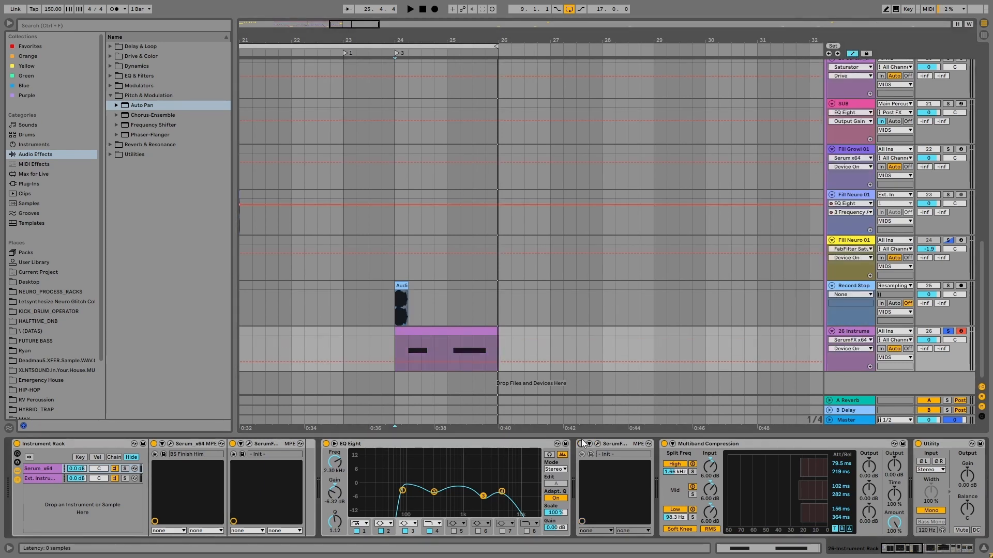
click(447, 363)
drag(435, 362, 434, 344)
click(391, 361)
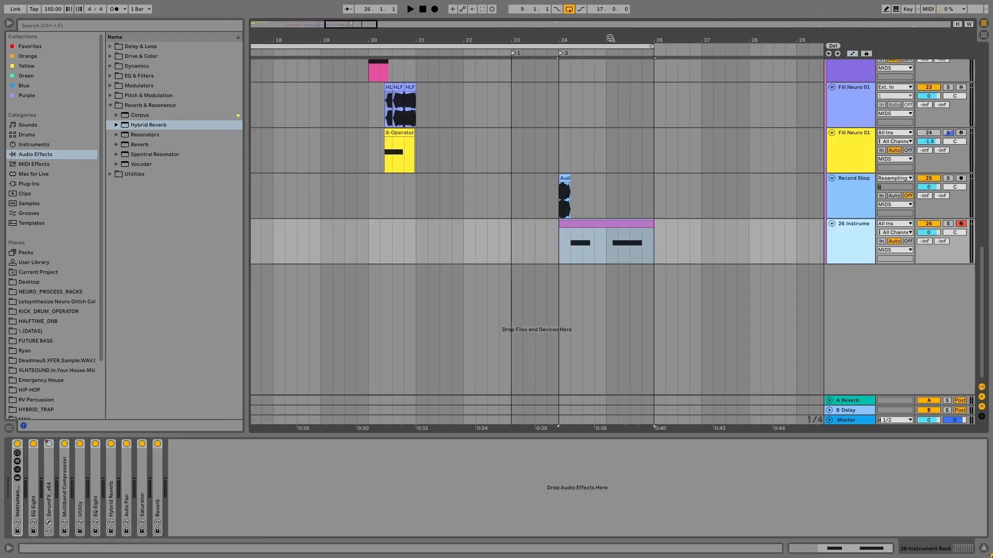
Play the arrangement from 22.2.1 through the bass clip to hear the SerumFX automation, and stop playback
click(481, 248)
key(space)
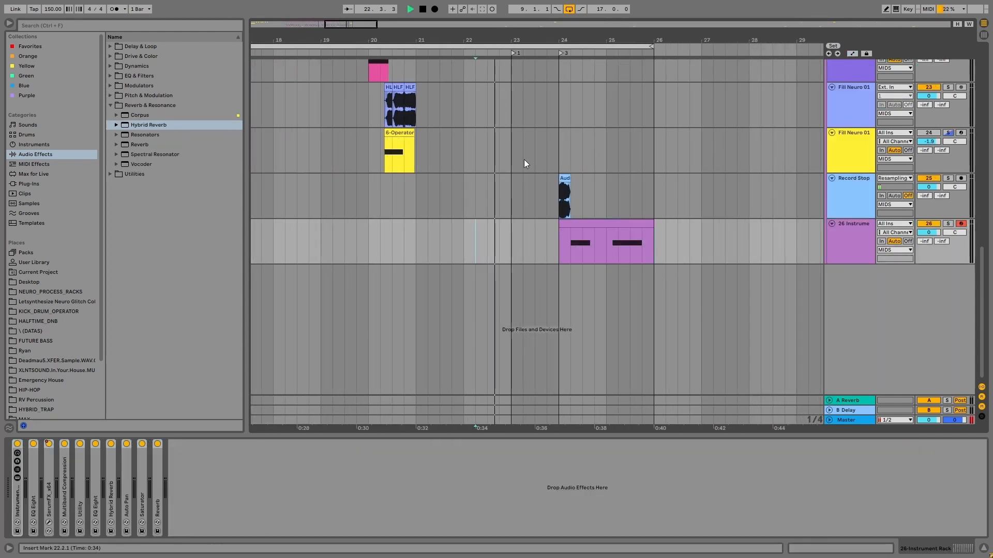
drag(550, 36, 564, 36)
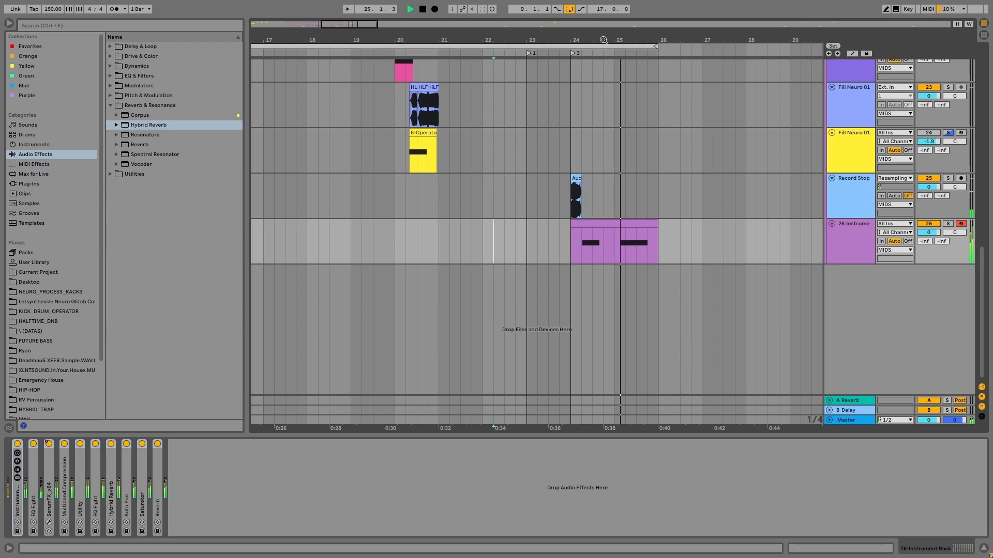
key(space)
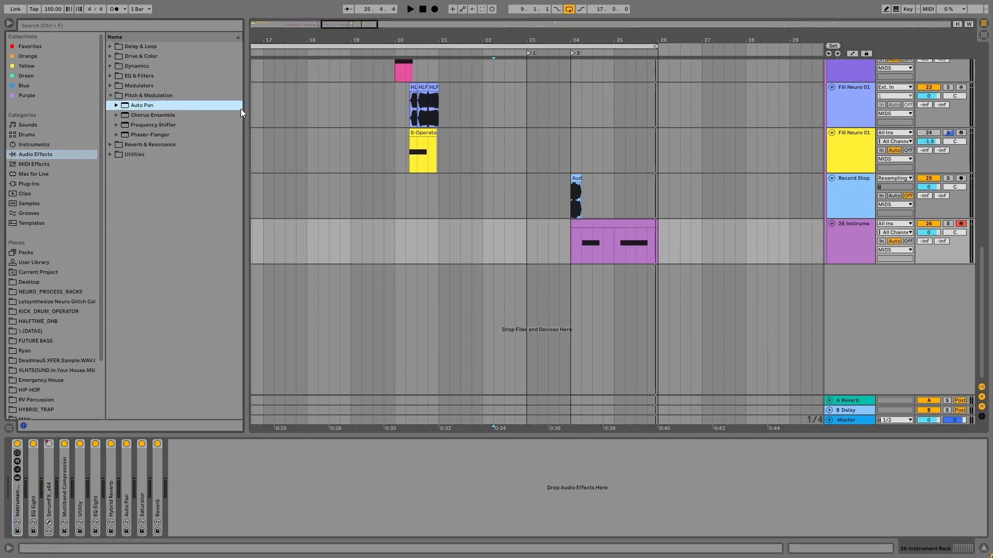
Expand the Saturator, raise its Drive to about 5.71 dB and turn on Soft Clip during playback
click(149, 75)
click(106, 57)
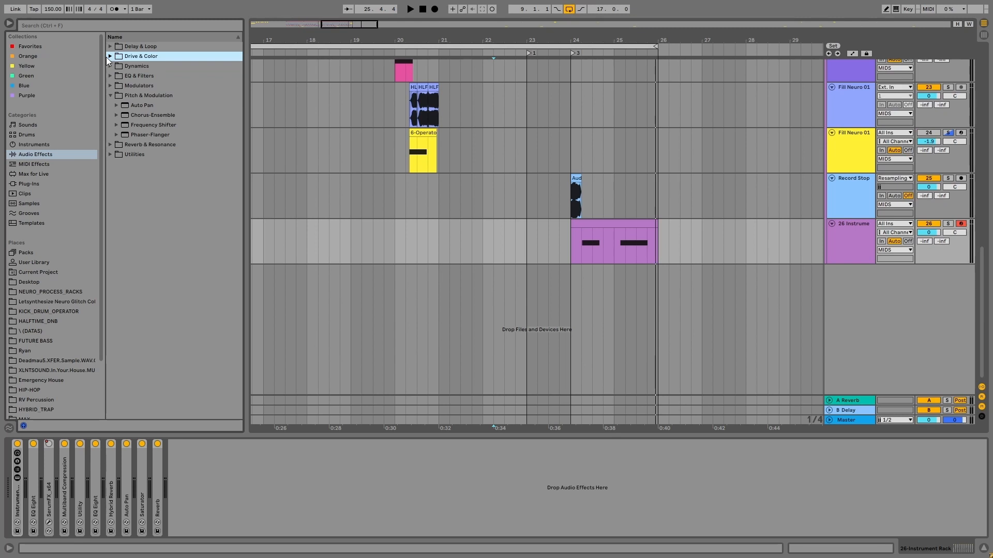
double_click(142, 482)
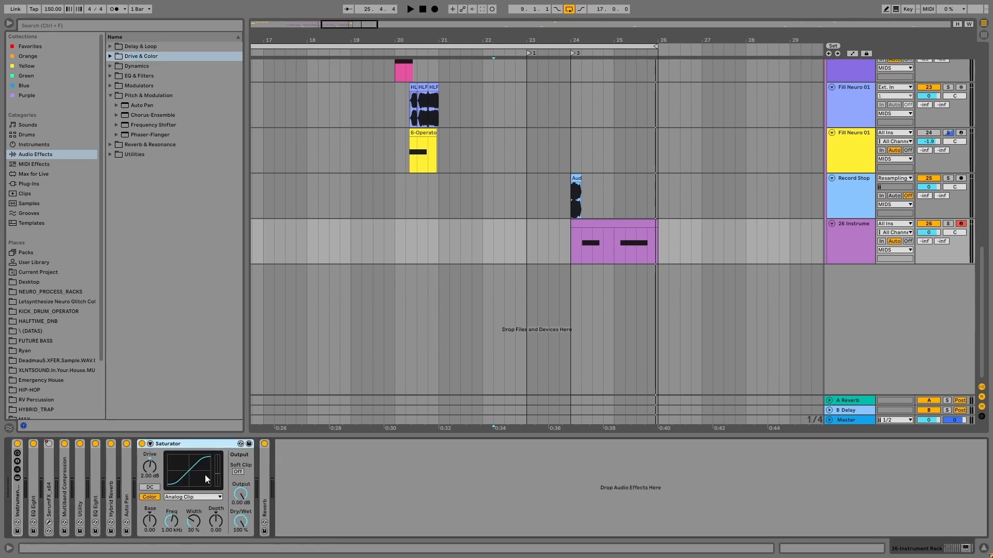
drag(153, 470, 153, 455)
key(space)
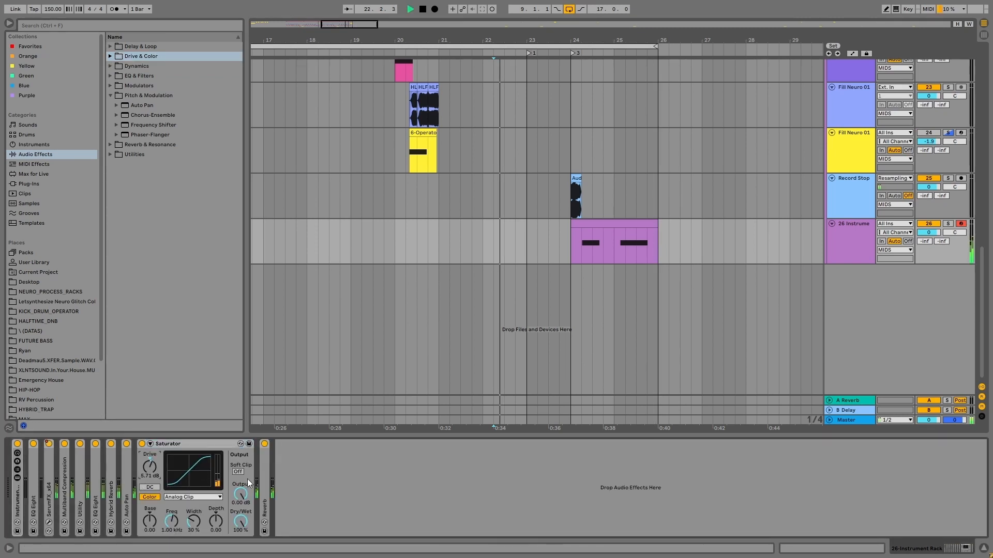
click(238, 473)
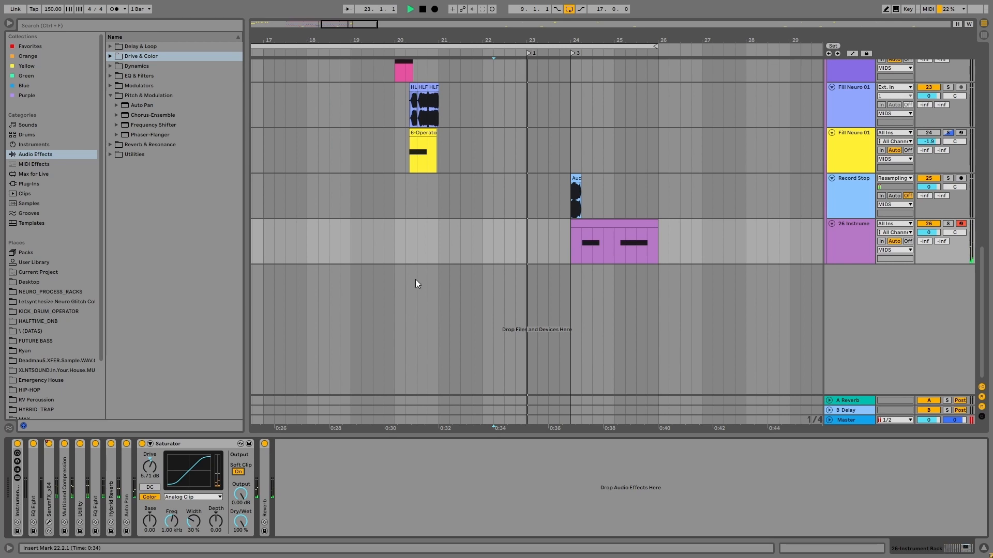
Raise the Saturator's Drive to about 7.43 dB while playing the bass clip from 24.1.1, and stop playback
click(569, 236)
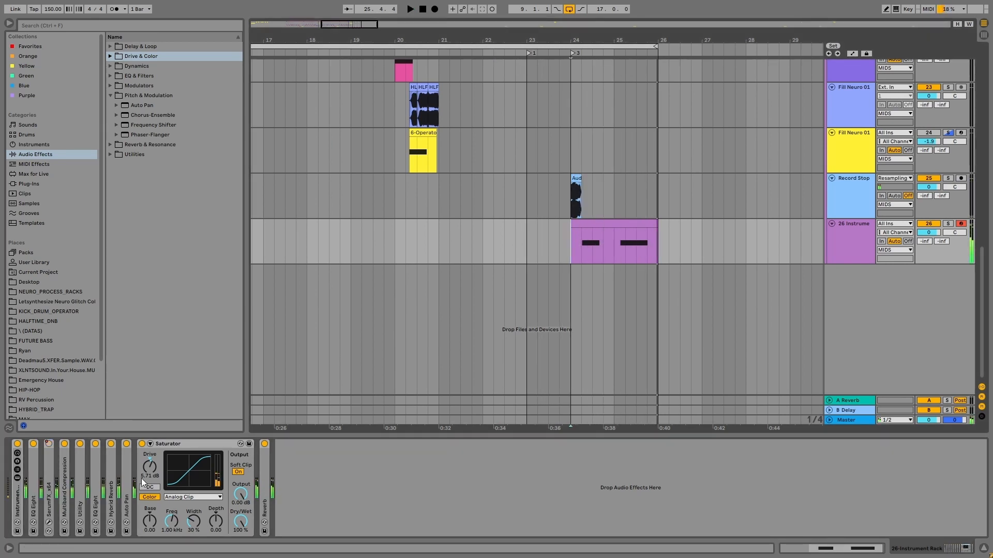
key(space)
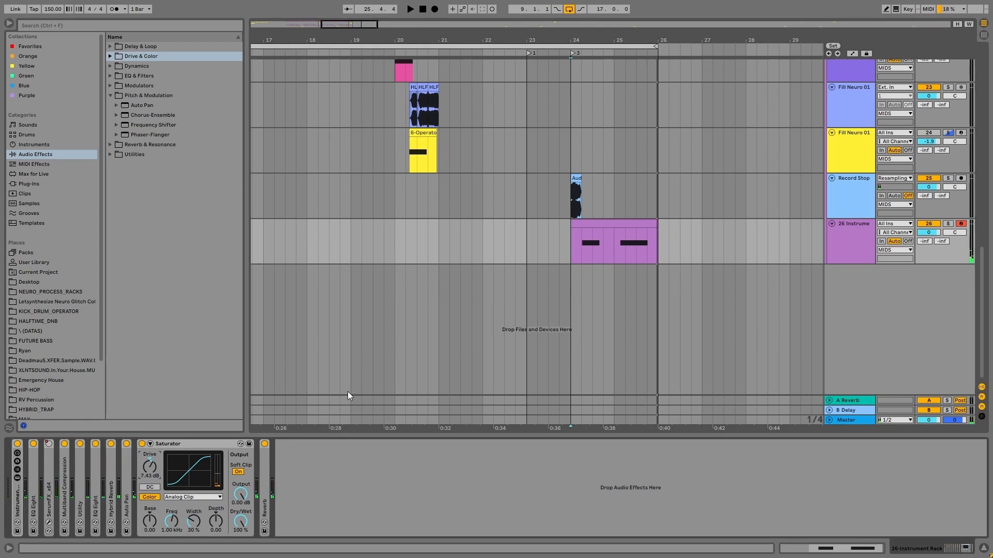
click(572, 242)
key(space)
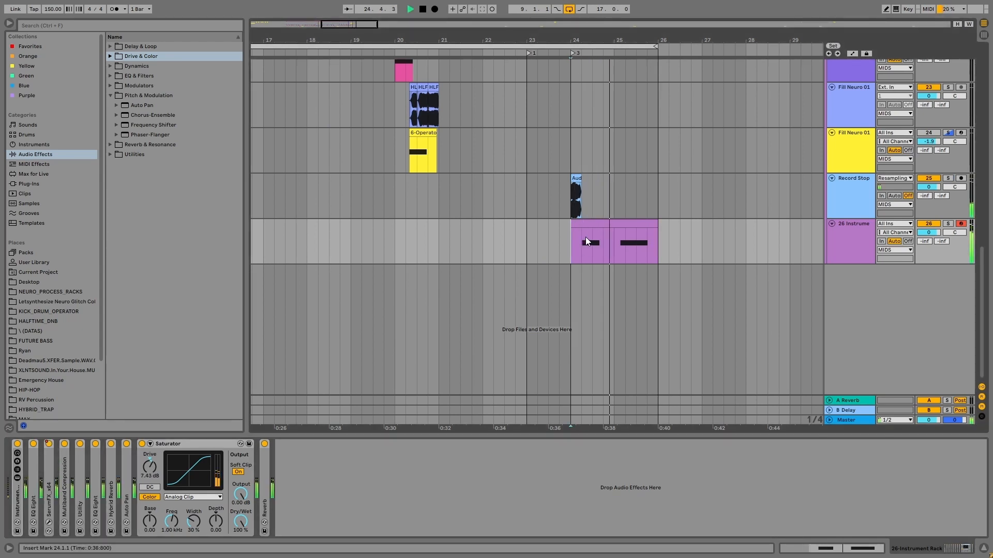
key(space)
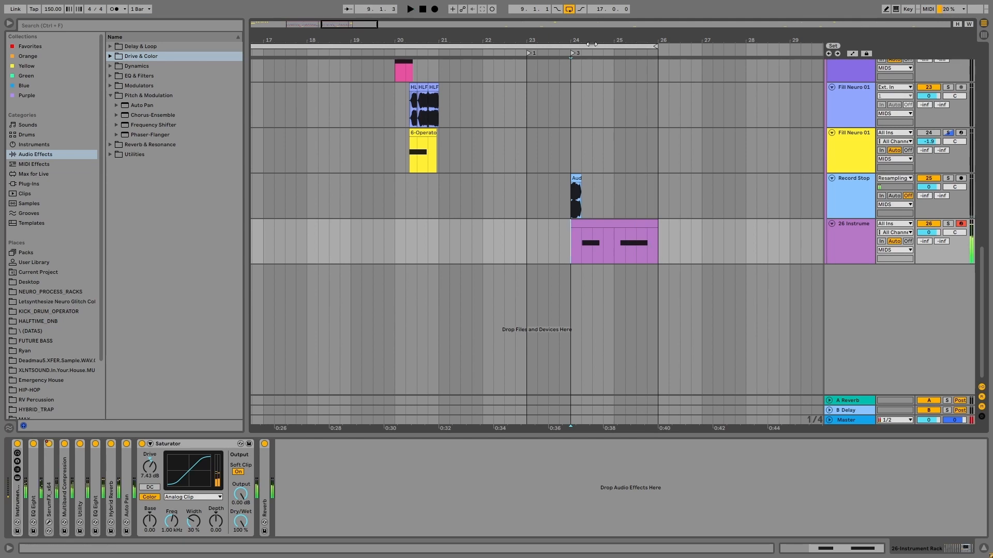
Zoom out to the whole arrangement, hide the device view and look over the tracks from Metallic Hit to 26 Instrument
drag(592, 41, 667, 10)
scroll(626, 142, up, 2)
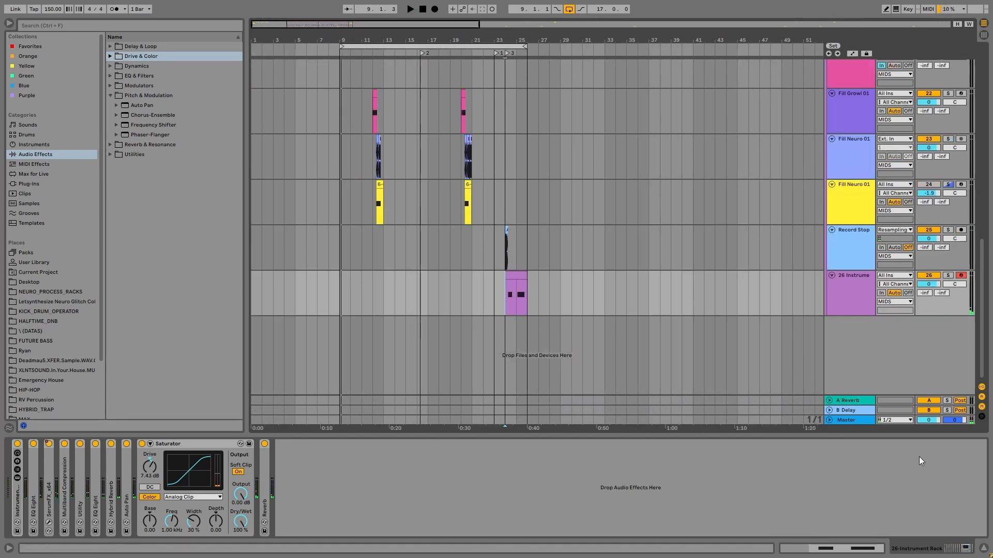
click(979, 548)
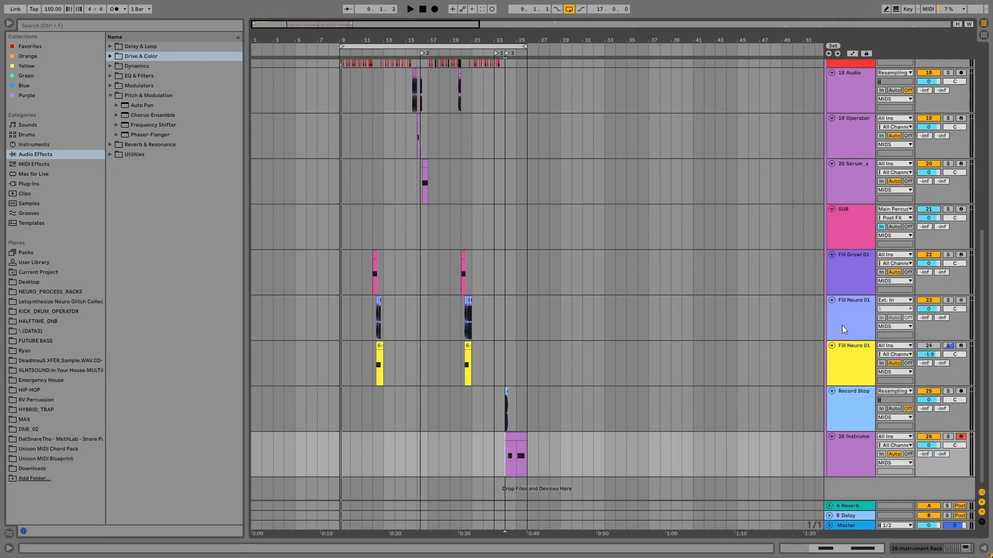
scroll(849, 123, up, 2)
scroll(849, 103, up, 2)
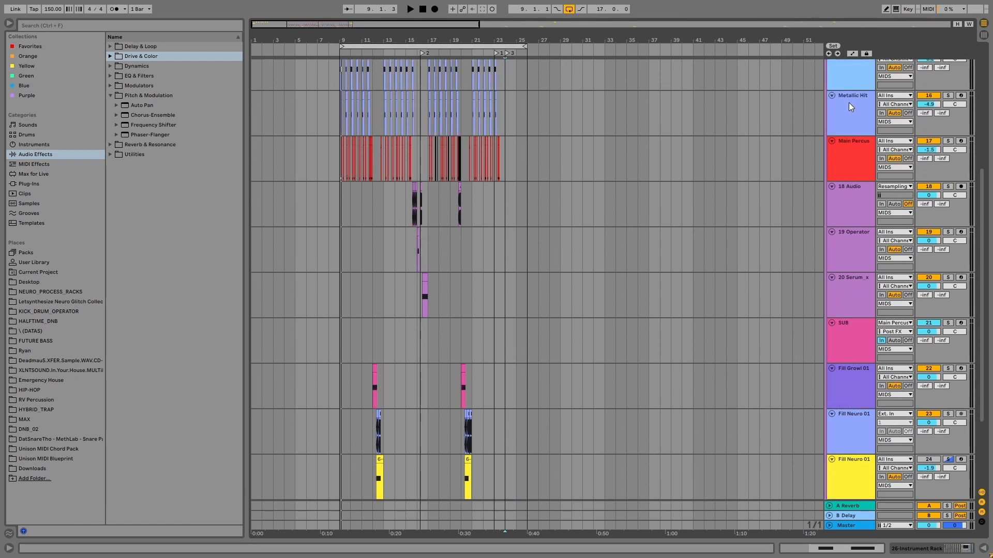
scroll(848, 102, down, 4)
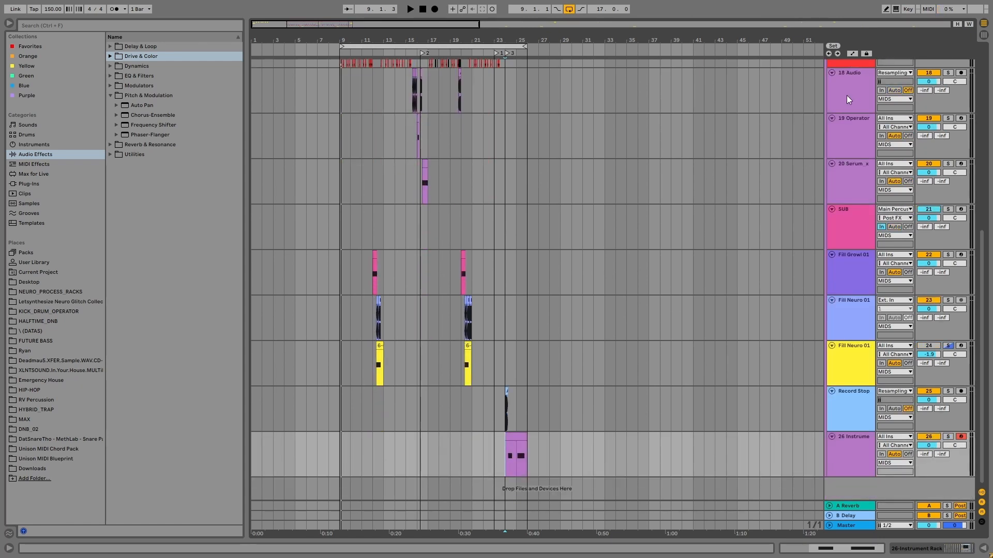
scroll(846, 95, up, 5)
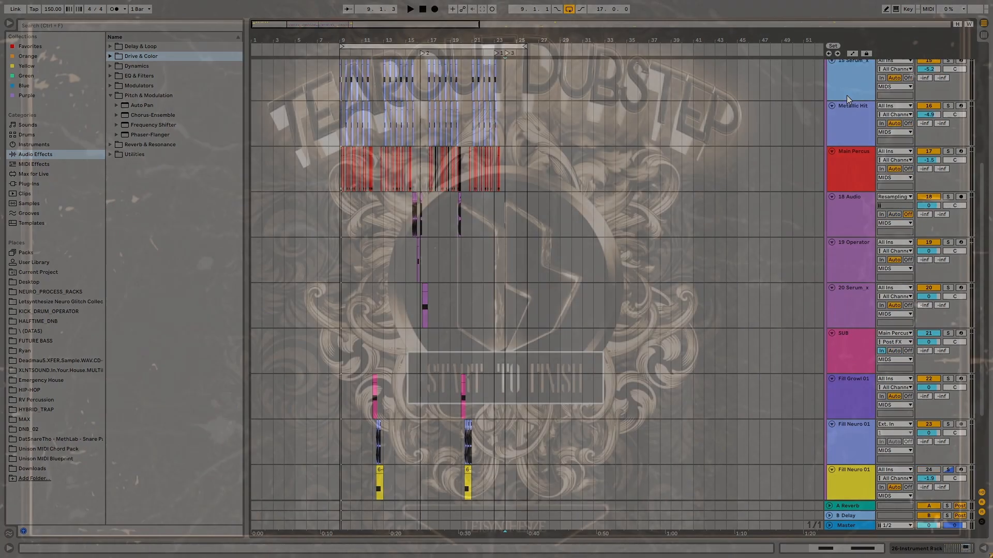